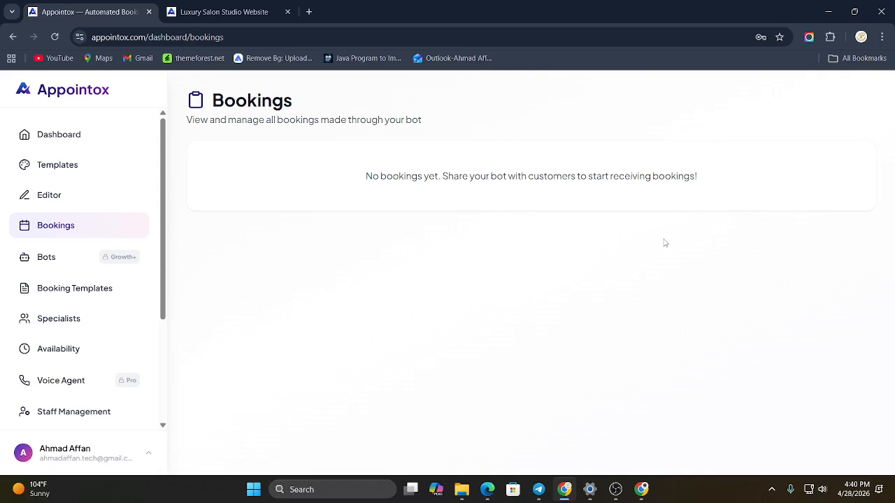
# Step: Open the bot settings and review the welcome message, AI voice calling, FAQ, keyboard preview and WhatsApp bot sections
pyautogui.click(77, 260)
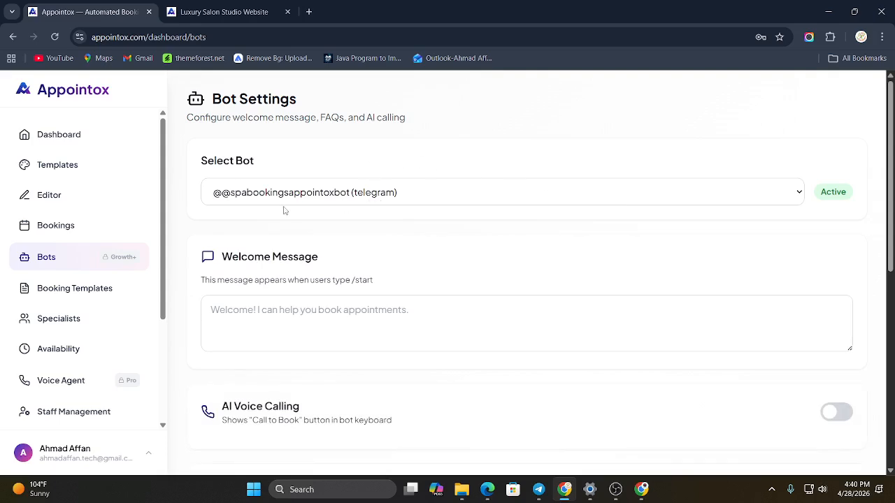
pyautogui.scroll(-3, 284, 210)
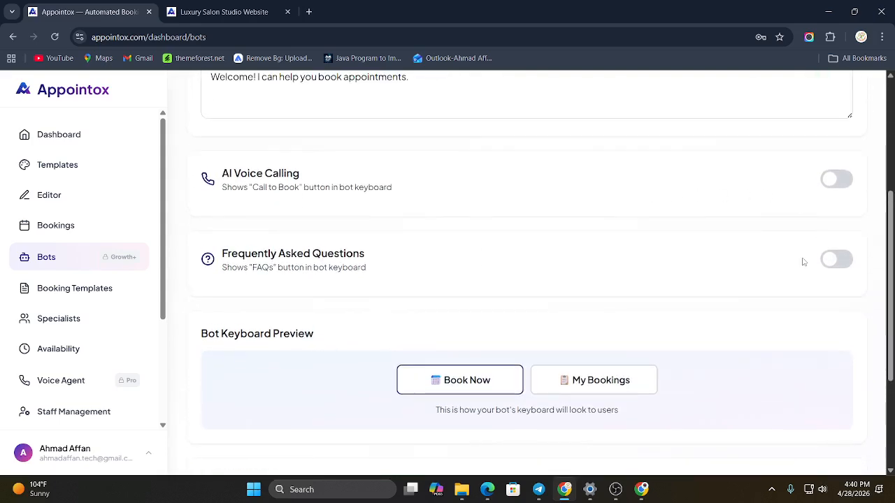
pyautogui.scroll(-1, 500, 308)
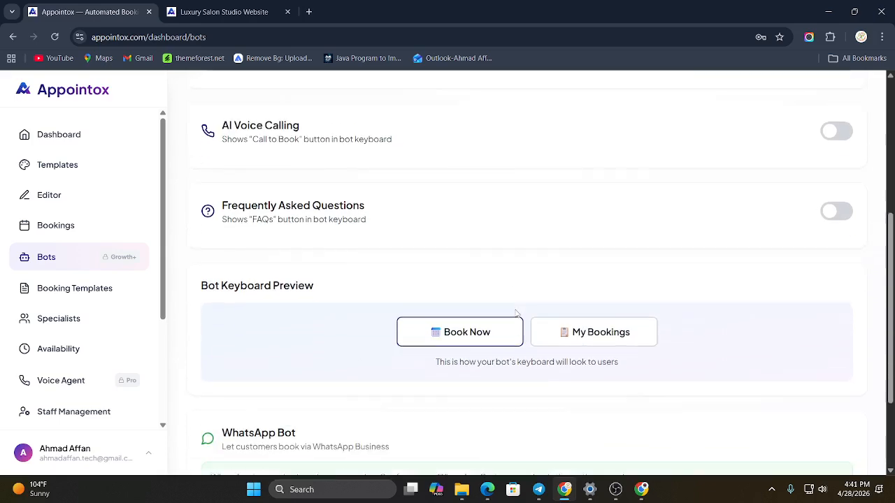
pyautogui.scroll(-2, 524, 378)
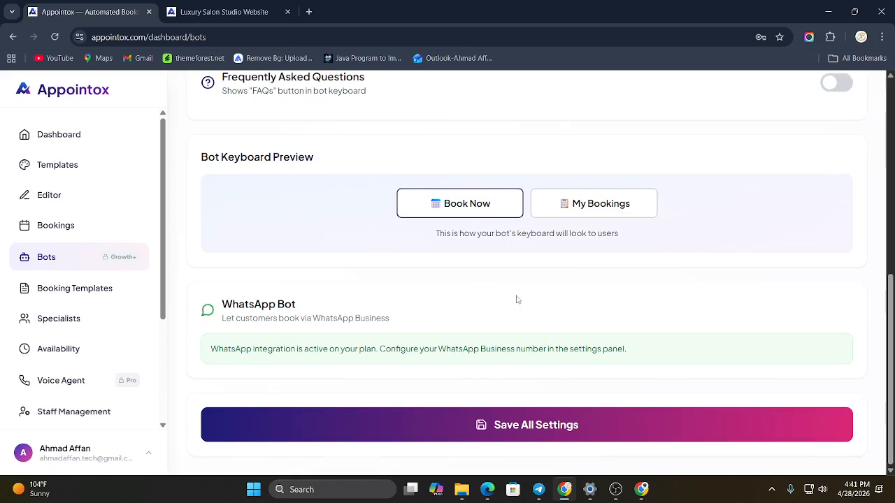
pyautogui.scroll(4, 515, 290)
pyautogui.scroll(2, 516, 290)
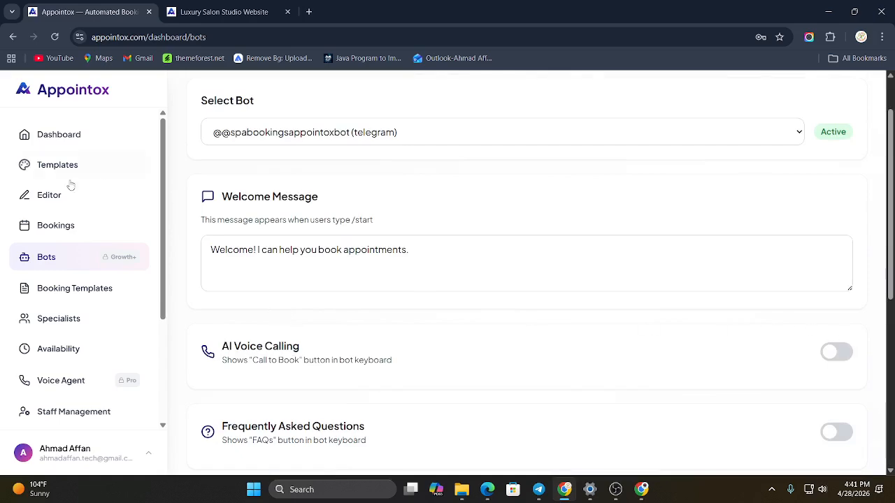
# Step: Start adding a new specialist and fill in the specialist's name from the saved autofill profile
pyautogui.click(75, 350)
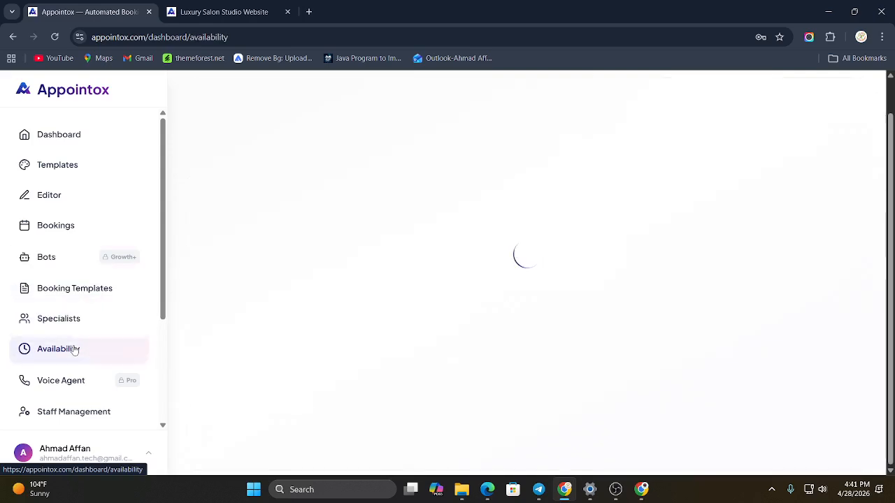
pyautogui.click(78, 327)
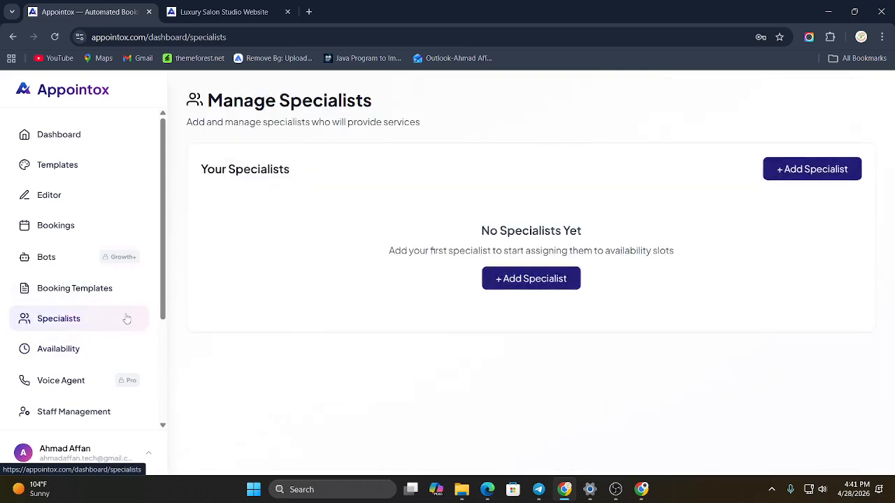
pyautogui.click(533, 285)
pyautogui.click(324, 176)
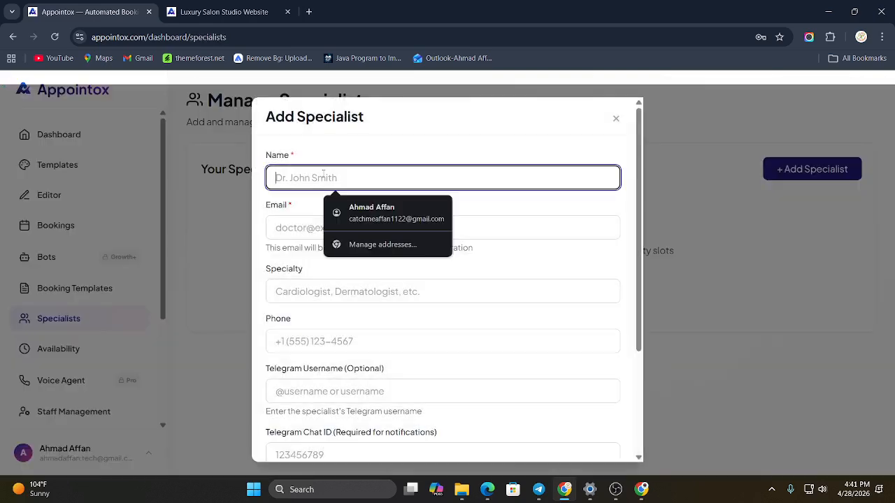
pyautogui.click(346, 222)
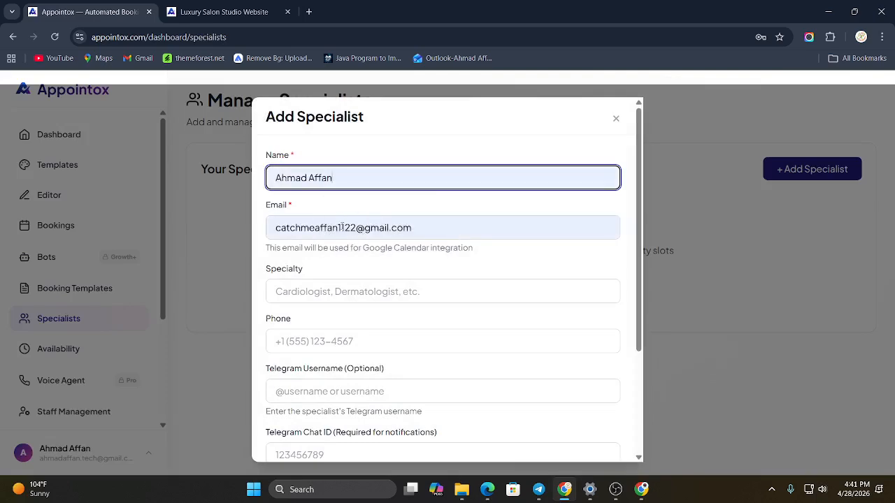
# Step: Replace the part before the @ sign to enter the specialist's correct e-mail address
pyautogui.moveTo(356, 228); pyautogui.dragTo(223, 226)
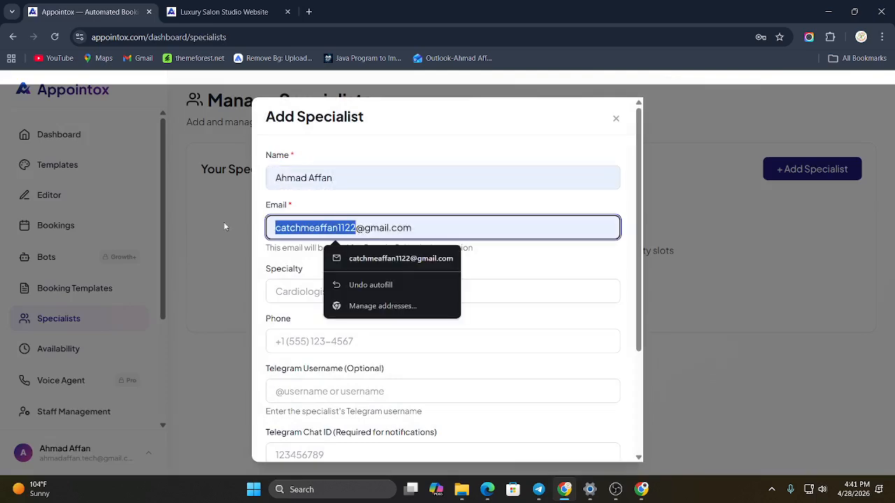
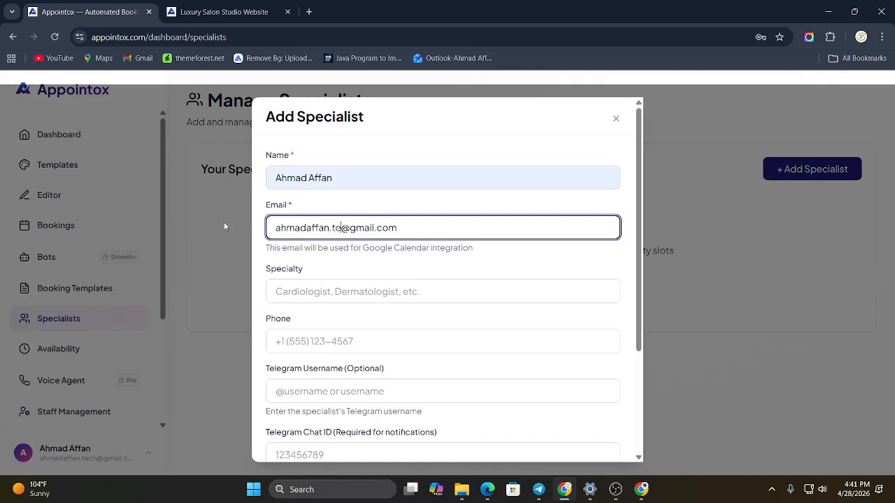
# Step: Set the specialist's specialty to Cardiology and enter the phone number with its country code
pyautogui.click(317, 288)
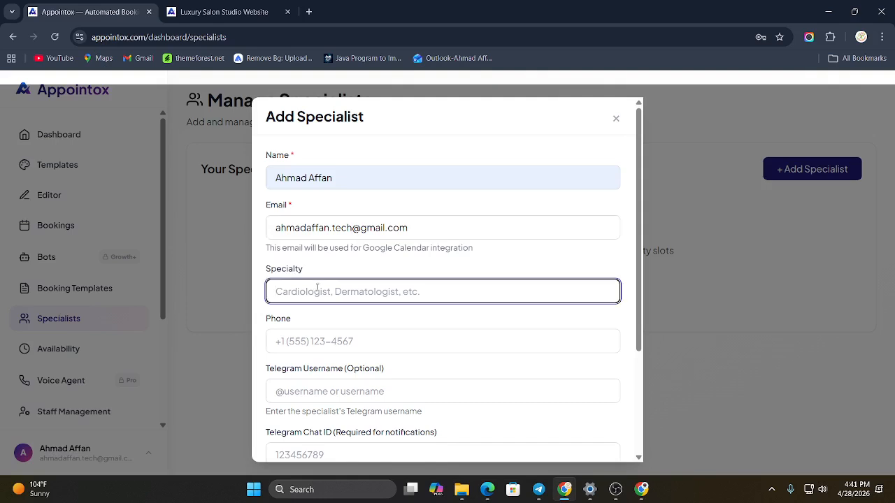
pyautogui.write('Car')
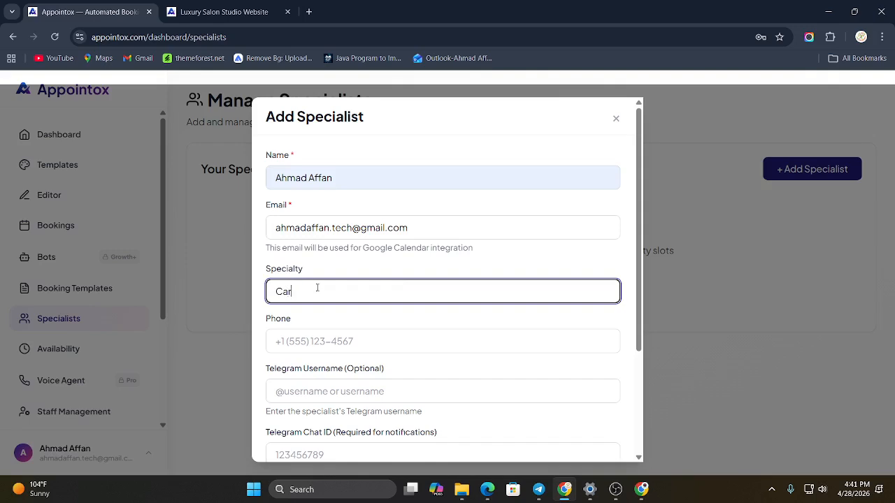
pyautogui.write('diology')
pyautogui.click(333, 340)
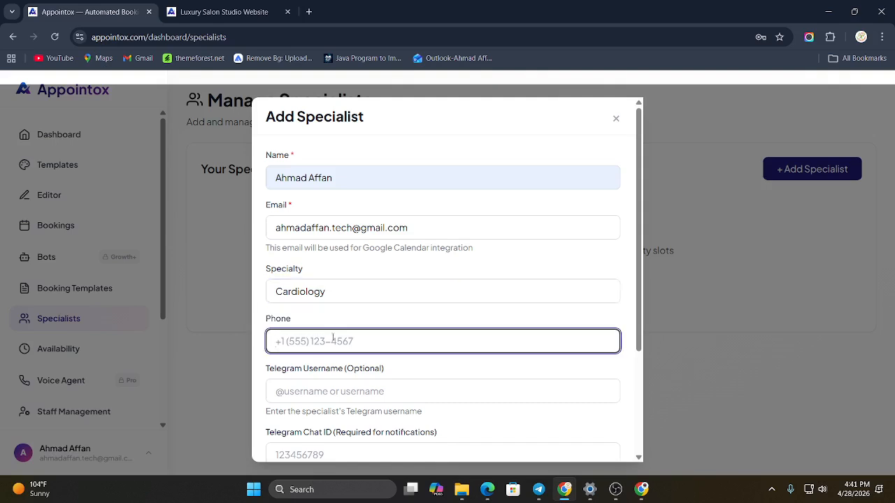
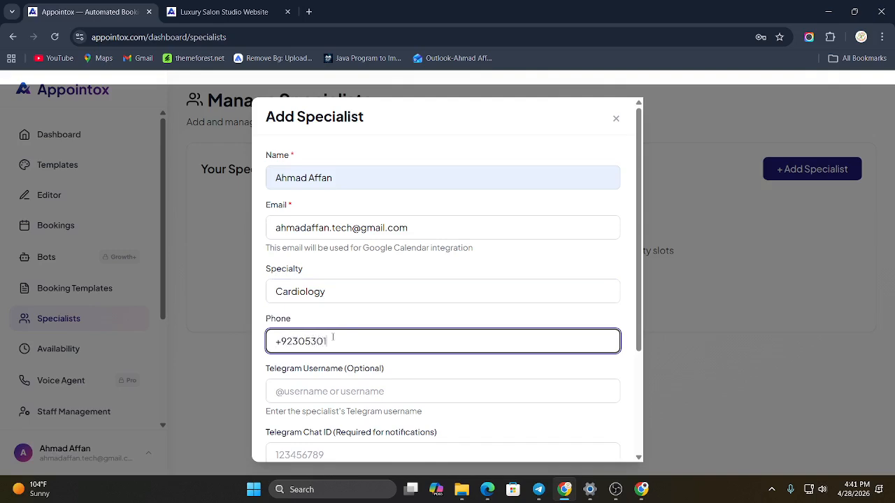
# Step: Enter the specialist's Telegram username in the optional Telegram field
pyautogui.click(329, 386)
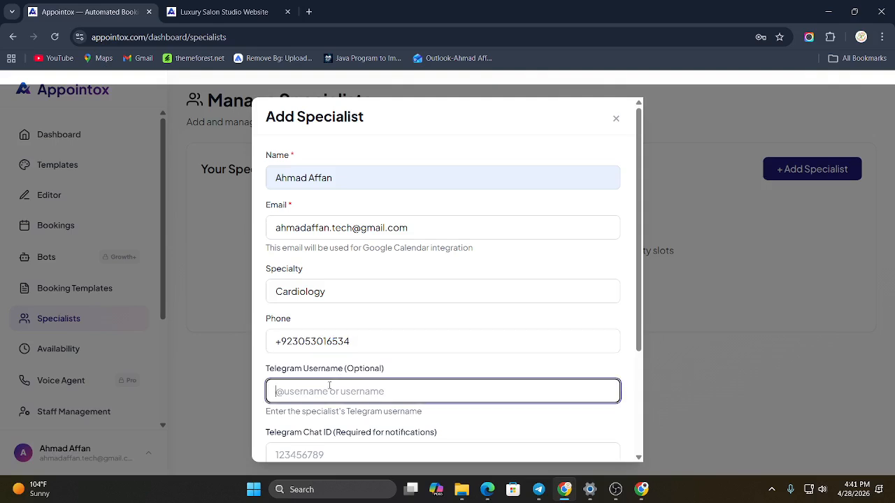
pyautogui.write('@affan')
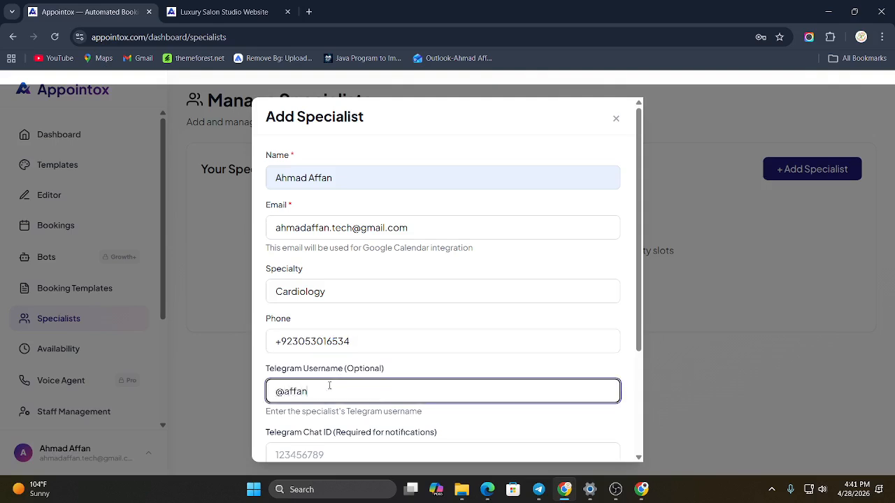
pyautogui.write('909')
pyautogui.click(425, 364)
# Step: Dismiss the chat notifications, paste the specialist's e-mail as the Google Calendar ID and save the specialist
pyautogui.scroll(-1, 328, 396)
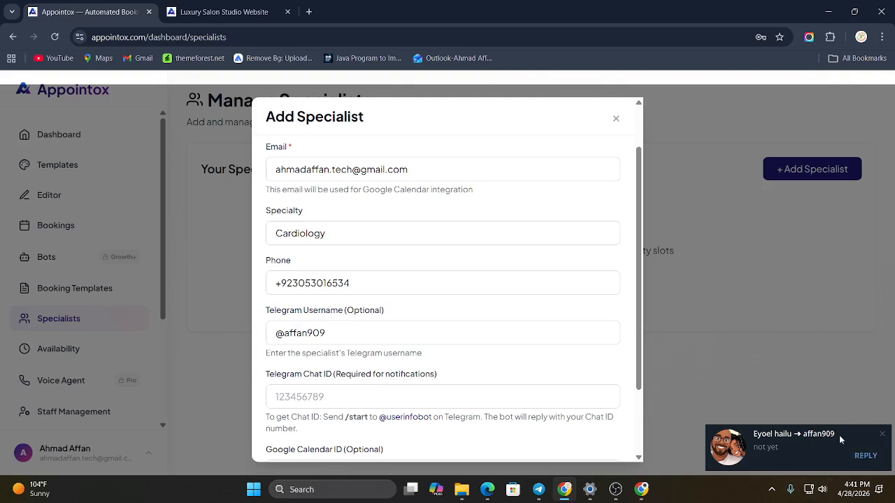
pyautogui.click(882, 435)
pyautogui.scroll(-1, 418, 388)
pyautogui.scroll(-1, 418, 388)
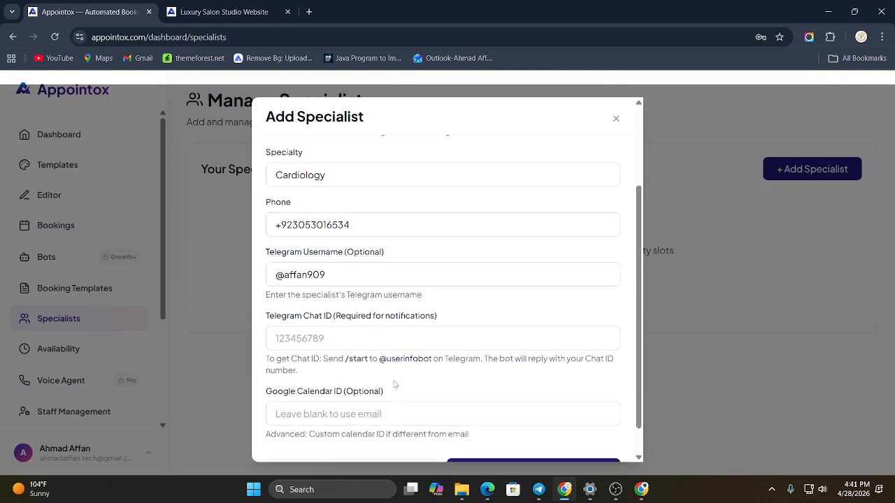
pyautogui.click(884, 435)
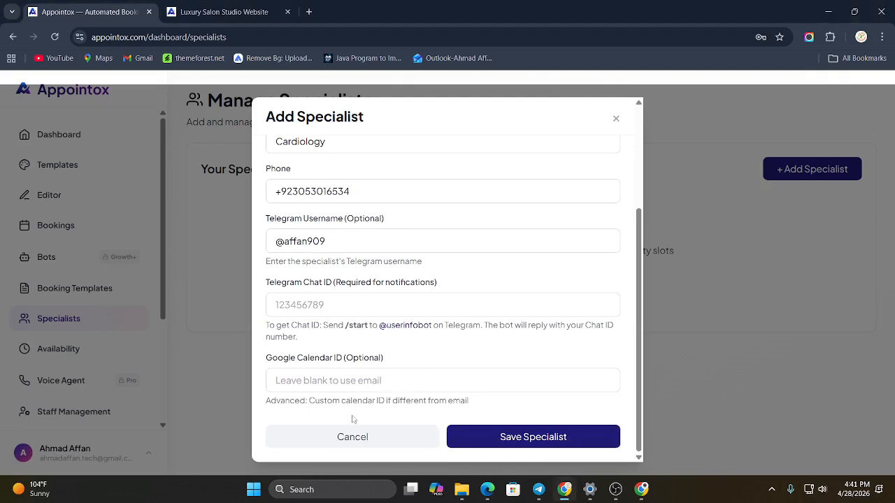
pyautogui.click(335, 386)
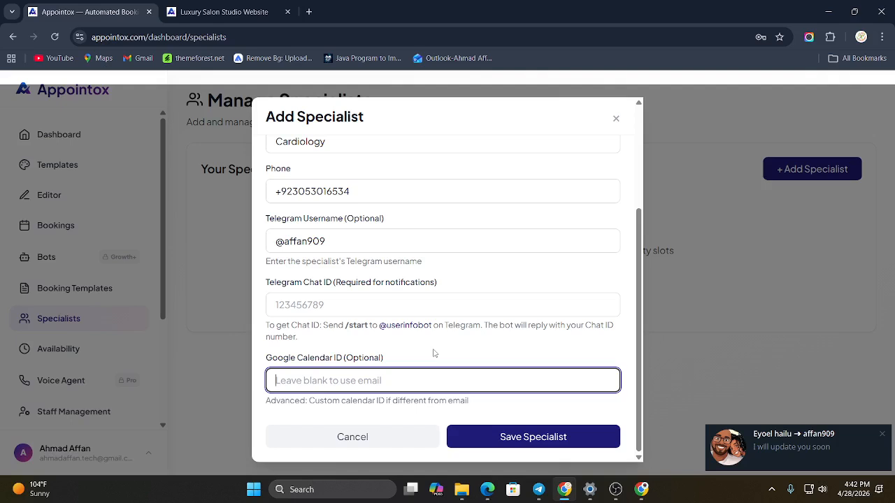
pyautogui.click(883, 436)
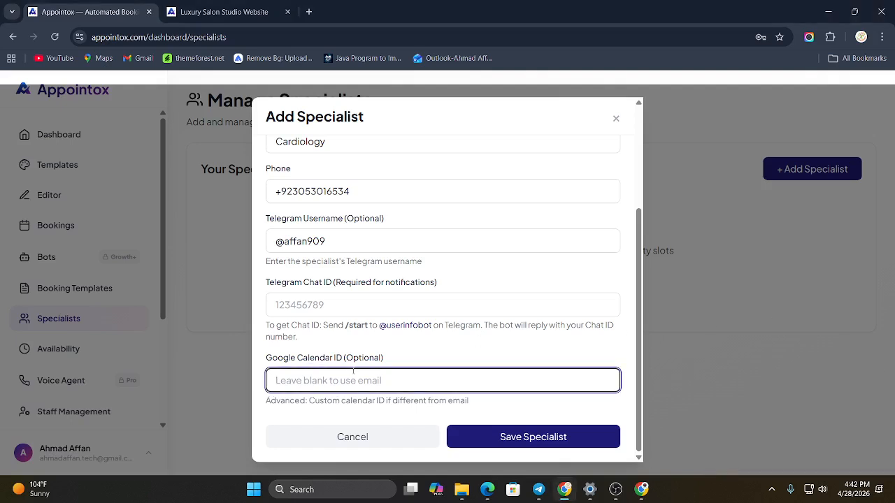
pyautogui.hotkey('ctrl', 'v')
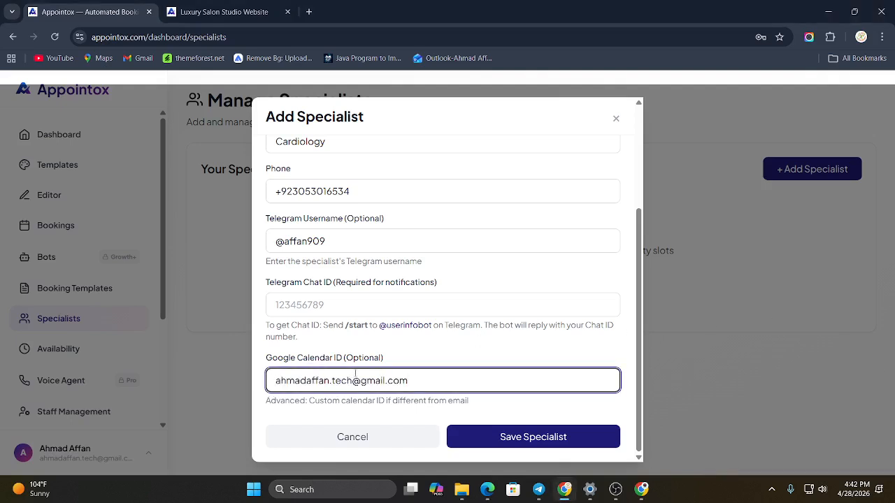
pyautogui.click(509, 450)
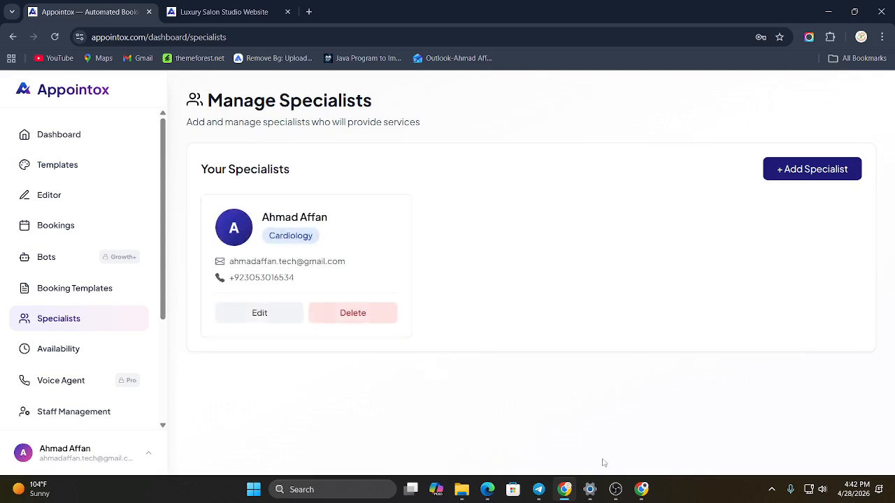
# Step: Switch to Windows Settings, start a 60-minute focus session and return to the browser
pyautogui.click(589, 489)
pyautogui.click(733, 117)
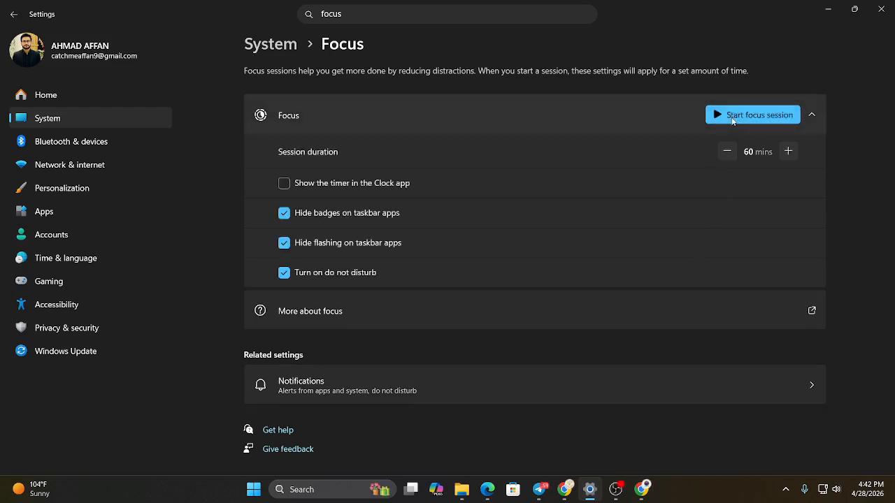
pyautogui.click(733, 117)
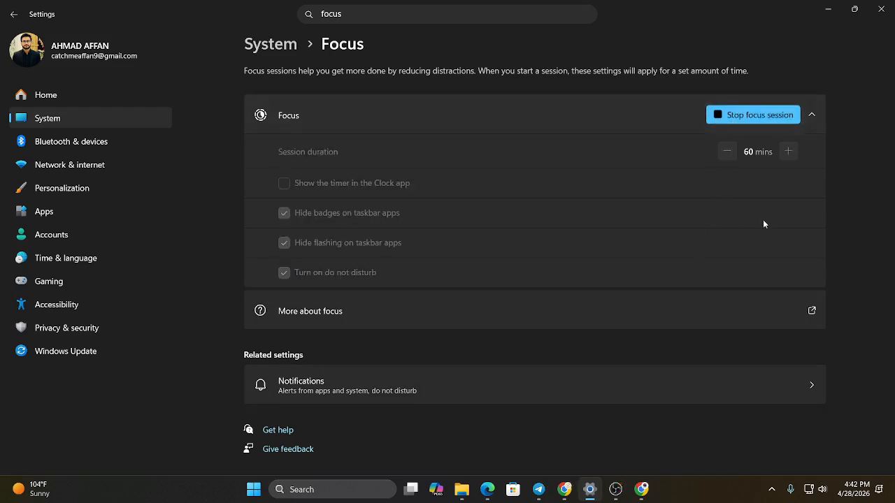
pyautogui.click(828, 9)
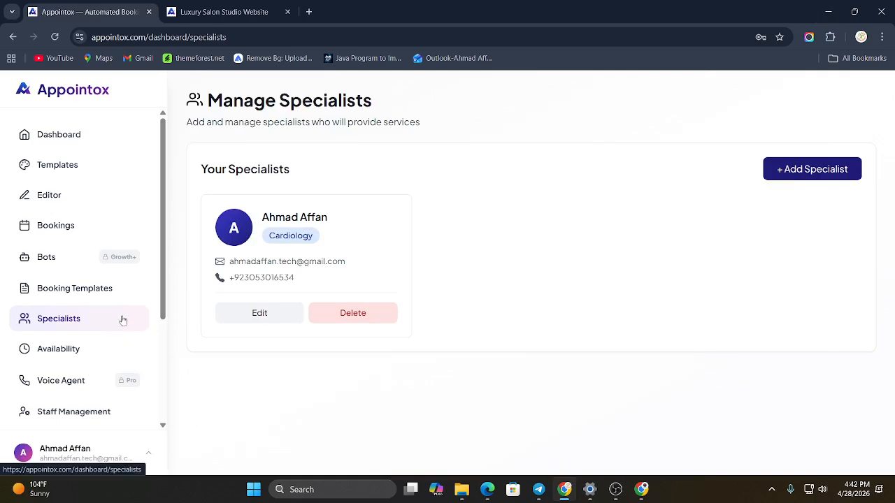
# Step: Open the booking templates, show the template library and start creating a custom template
pyautogui.click(93, 295)
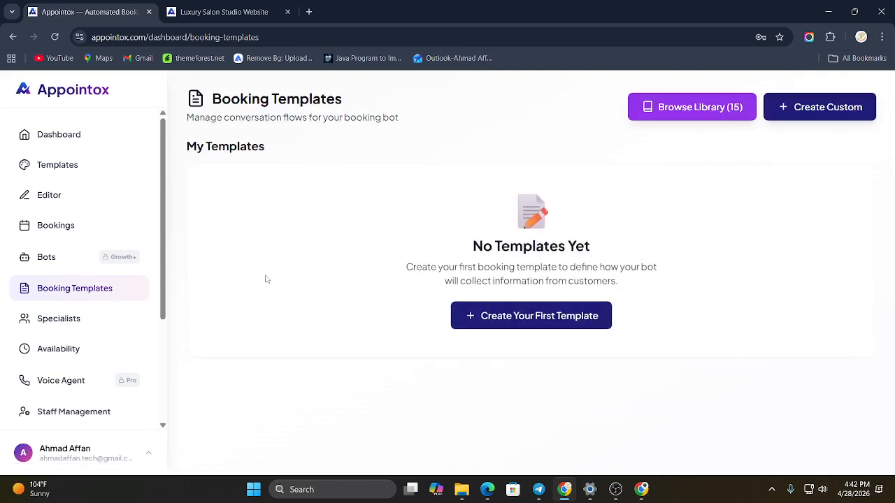
pyautogui.click(692, 113)
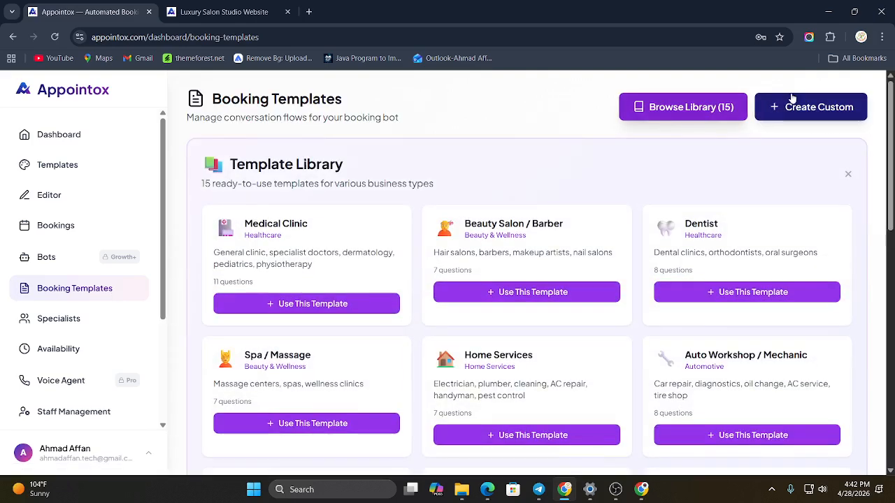
pyautogui.click(792, 104)
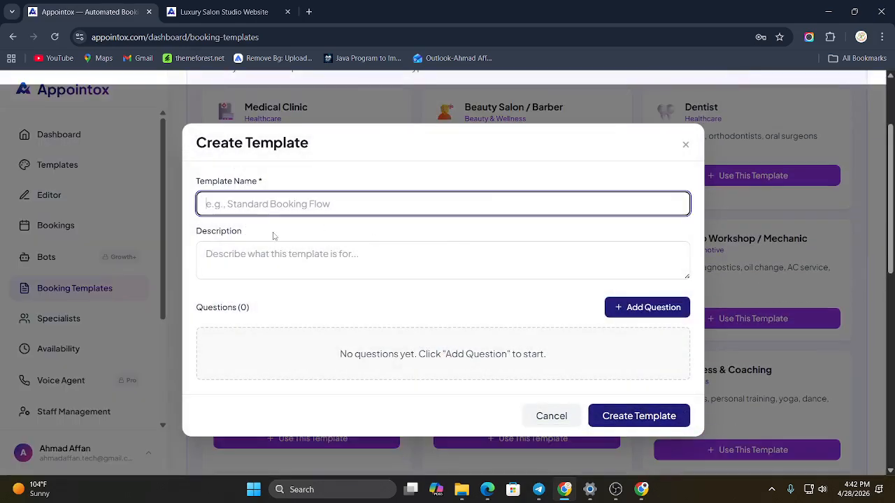
pyautogui.click(275, 255)
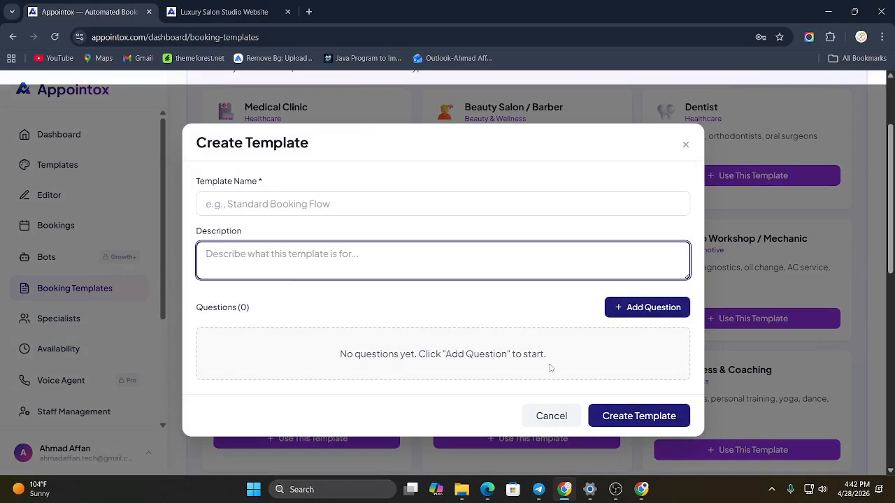
# Step: Add a question to the custom template, try the Text Answer, Single Choice and Specialist Selection types, and discard the template
pyautogui.click(631, 315)
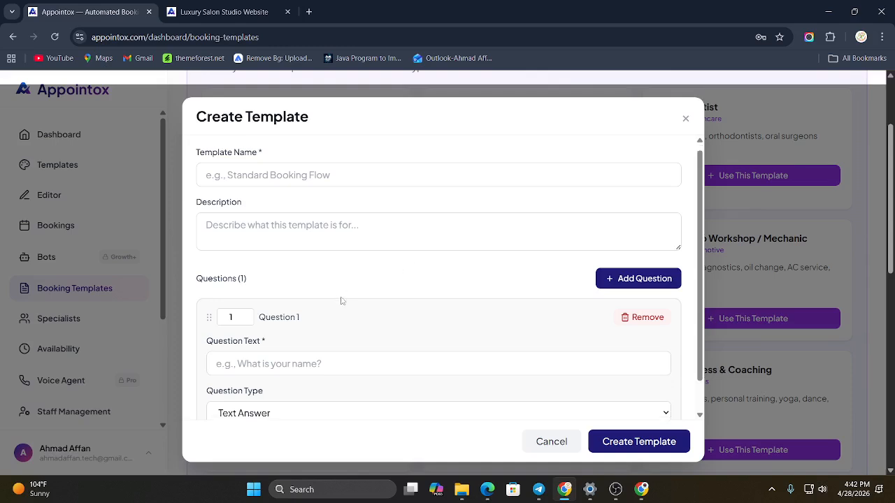
pyautogui.scroll(-1, 286, 325)
pyautogui.click(297, 372)
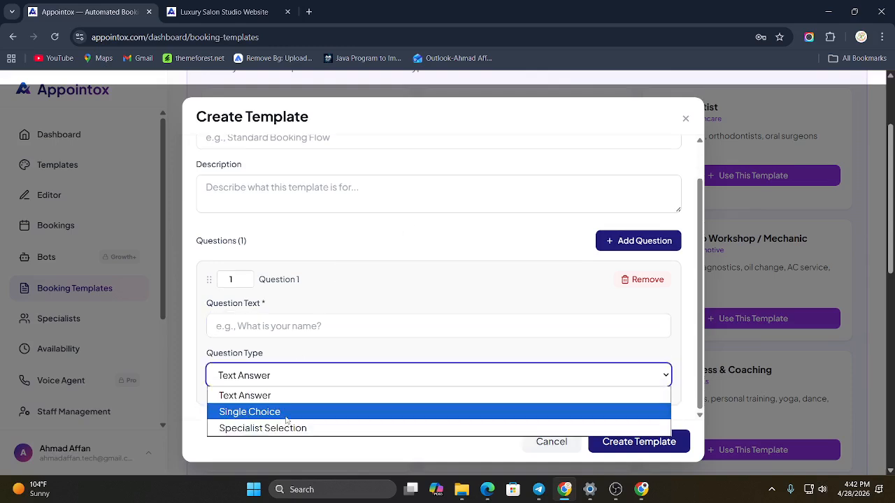
pyautogui.click(270, 396)
pyautogui.click(292, 378)
pyautogui.click(285, 412)
pyautogui.scroll(-1, 294, 371)
pyautogui.click(309, 351)
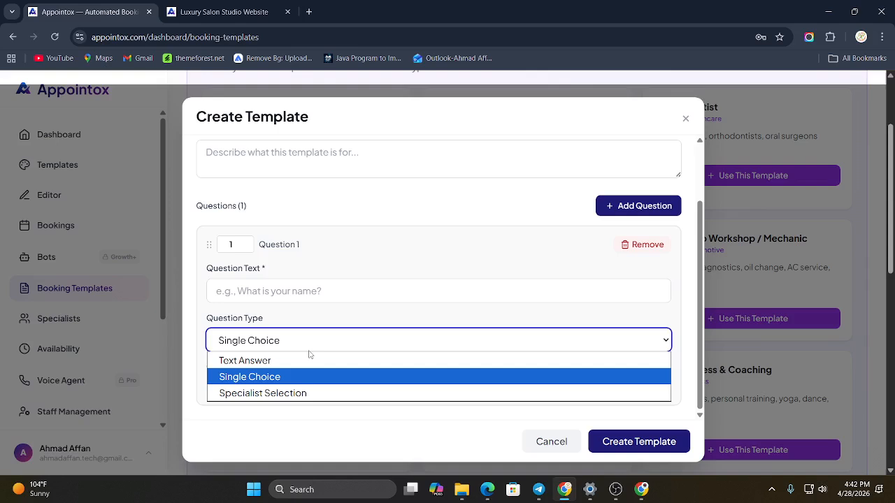
pyautogui.click(294, 392)
pyautogui.click(314, 355)
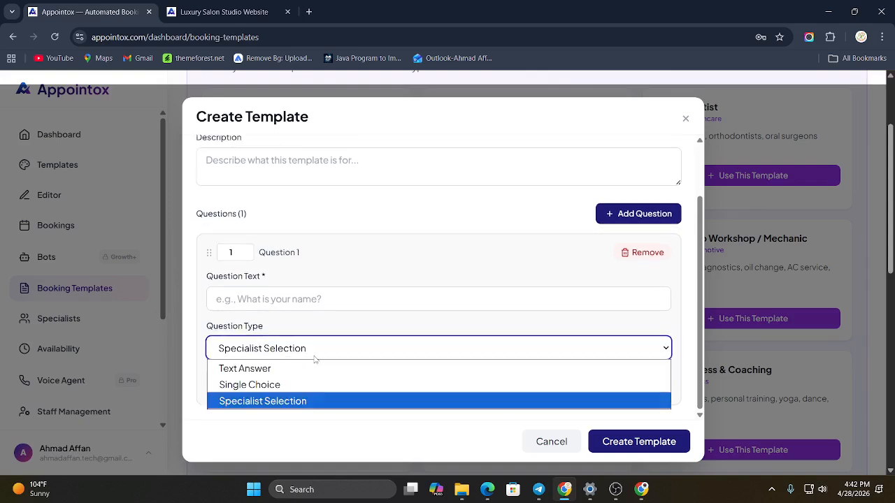
pyautogui.click(300, 385)
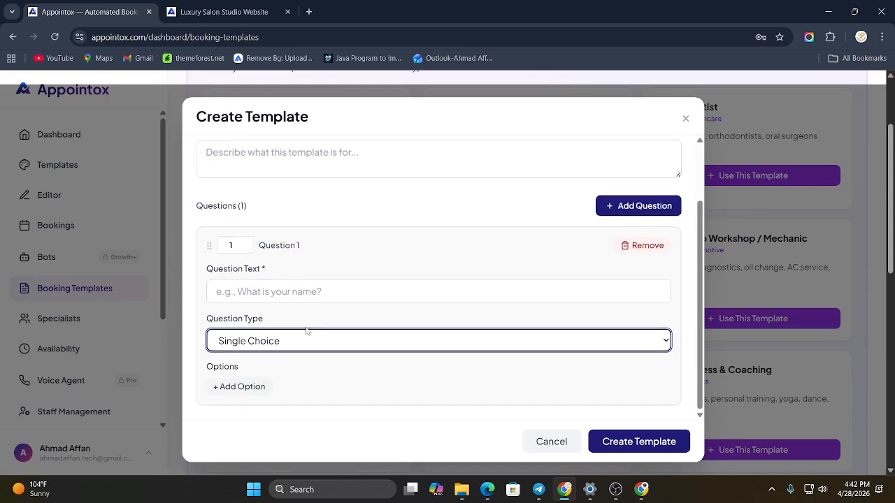
pyautogui.click(685, 118)
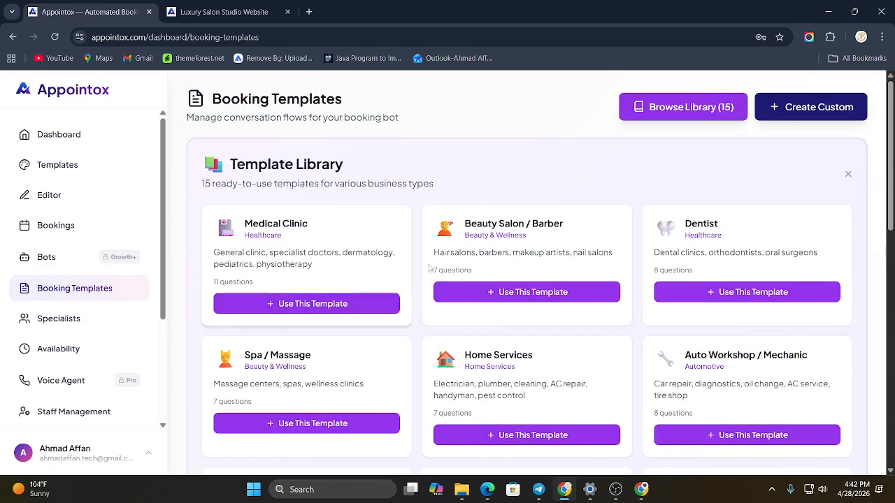
# Step: Add the Beauty Salon / Barber template from the library and open it for editing
pyautogui.click(509, 294)
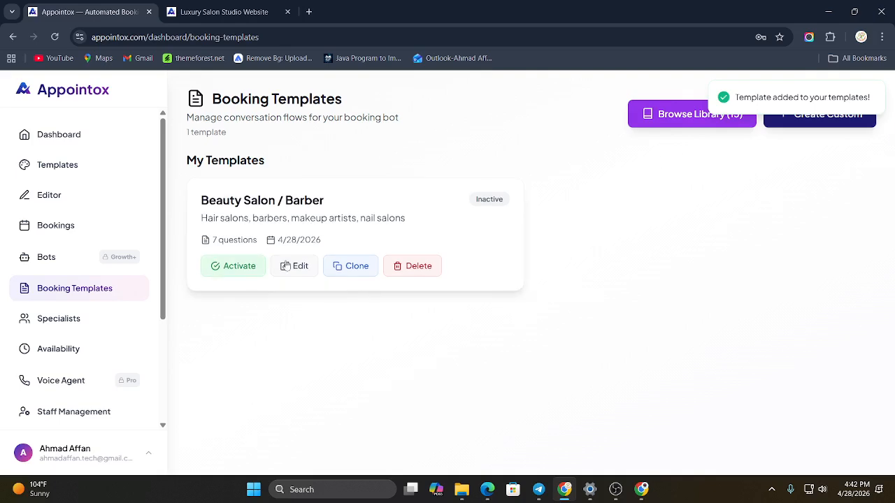
pyautogui.click(307, 269)
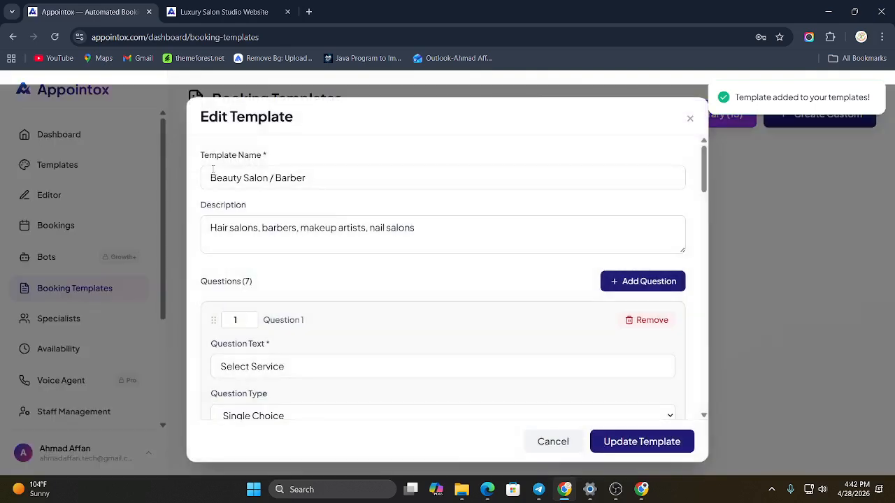
pyautogui.scroll(-2, 273, 278)
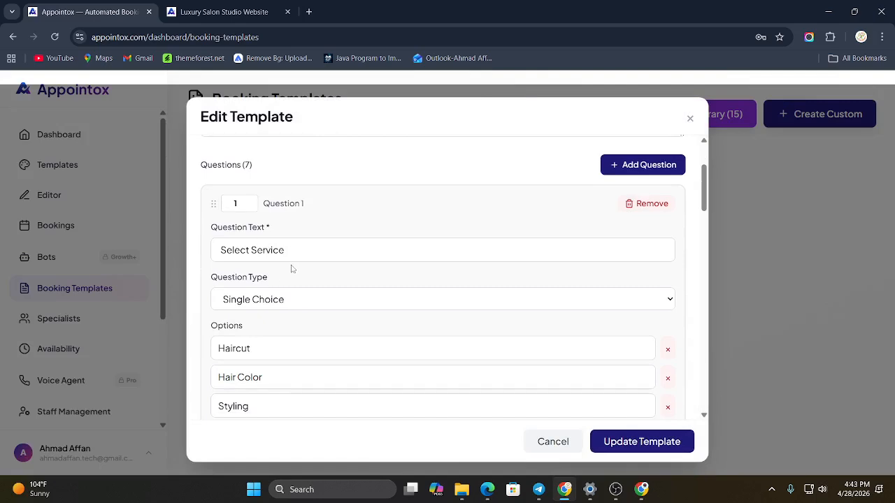
# Step: Check the available question types on the Select Service and Select Specialist questions
pyautogui.click(305, 296)
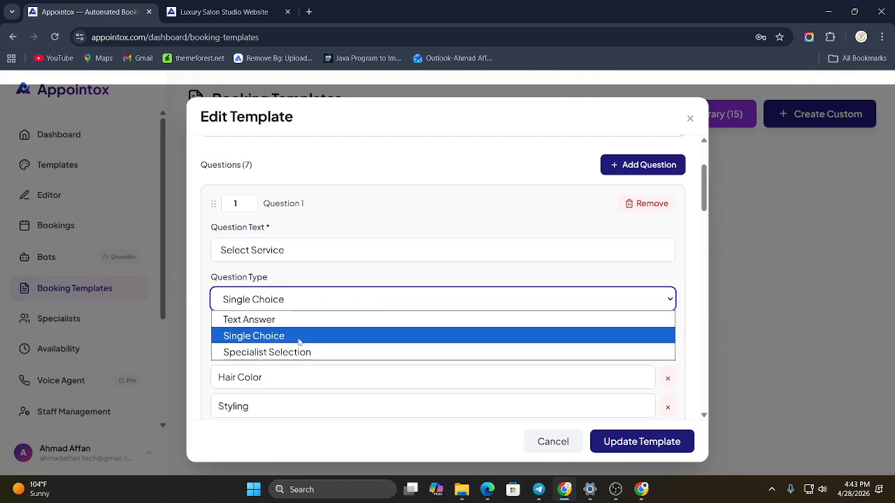
pyautogui.scroll(-5, 302, 348)
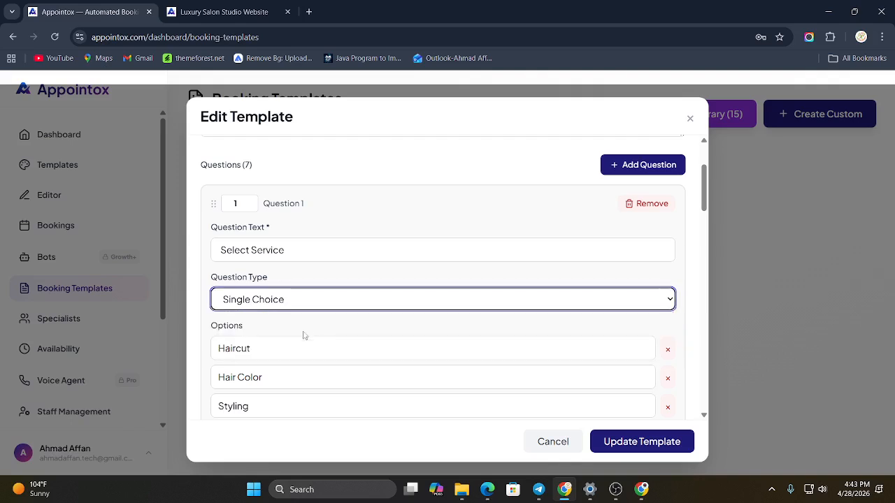
pyautogui.scroll(-2, 270, 304)
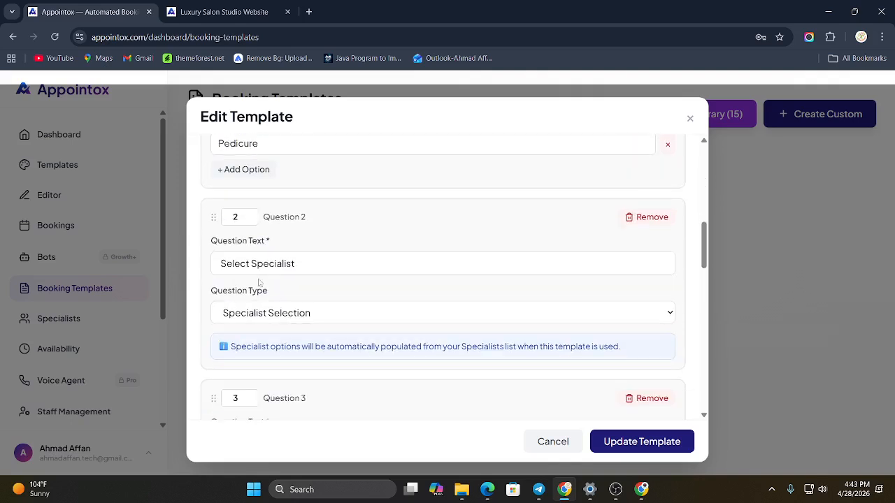
pyautogui.click(289, 310)
pyautogui.click(289, 365)
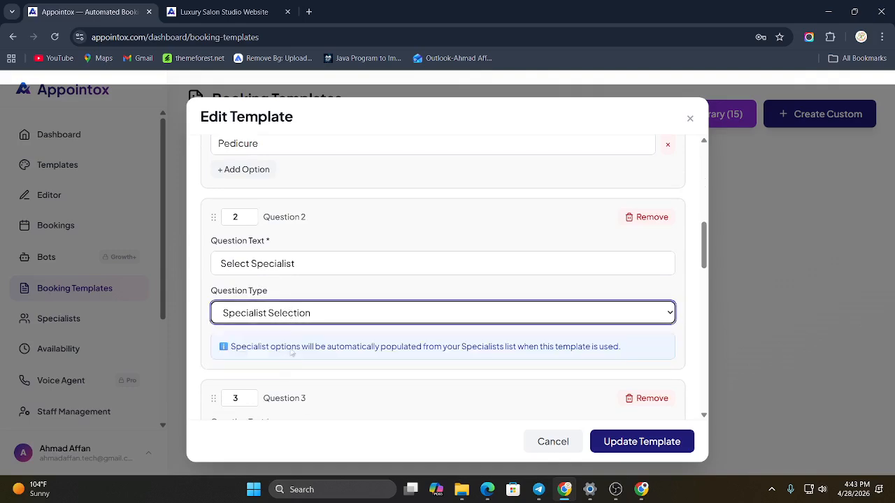
pyautogui.click(316, 298)
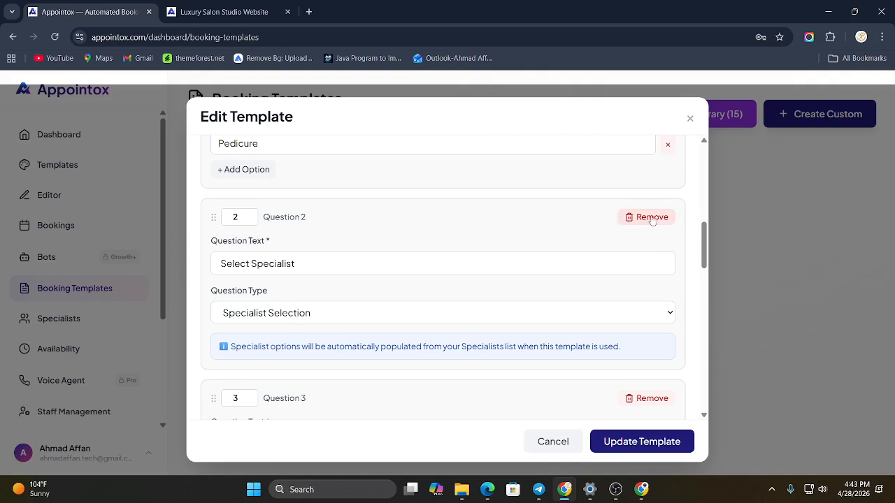
# Step: Use the order numbers to move Select Specialist to first place and Select Service to third
pyautogui.click(253, 221)
pyautogui.scroll(6, 283, 268)
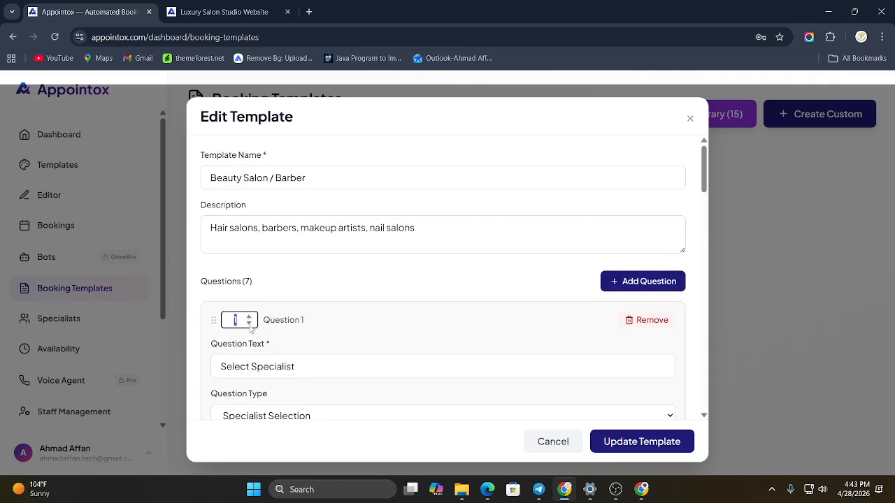
pyautogui.scroll(-3, 304, 291)
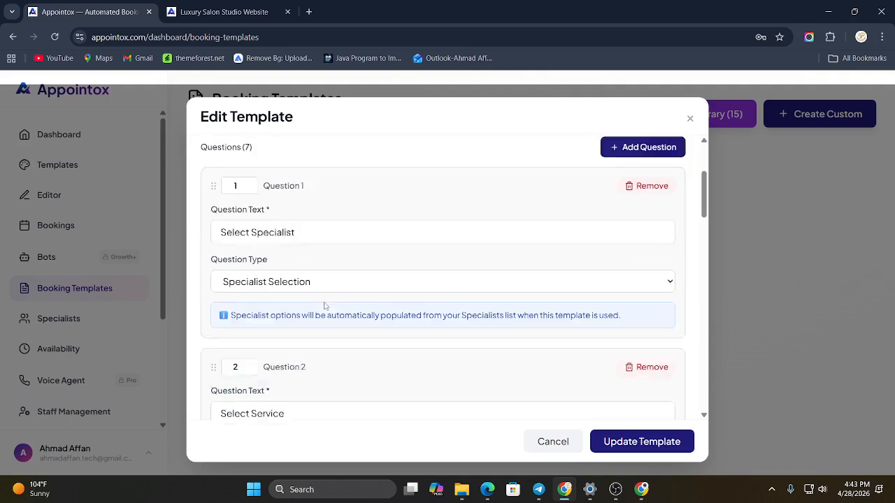
pyautogui.click(240, 328)
pyautogui.click(249, 326)
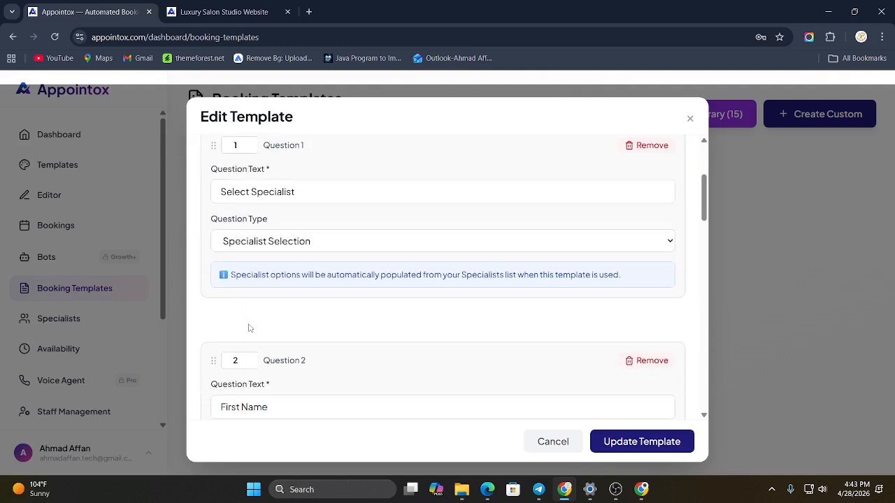
# Step: Move the Select Specialist question below the First Name question
pyautogui.scroll(2, 298, 334)
pyautogui.scroll(-4, 296, 334)
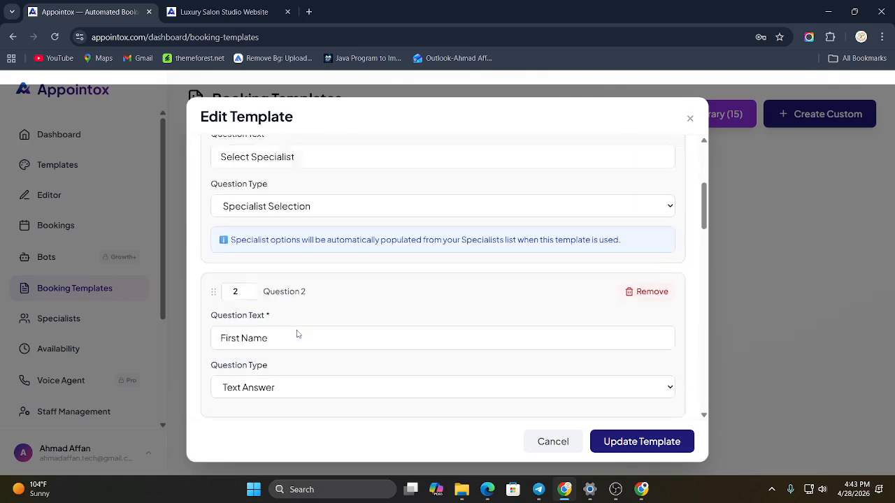
pyautogui.scroll(4, 298, 328)
pyautogui.moveTo(274, 264); pyautogui.dragTo(268, 389)
pyautogui.scroll(-2, 283, 357)
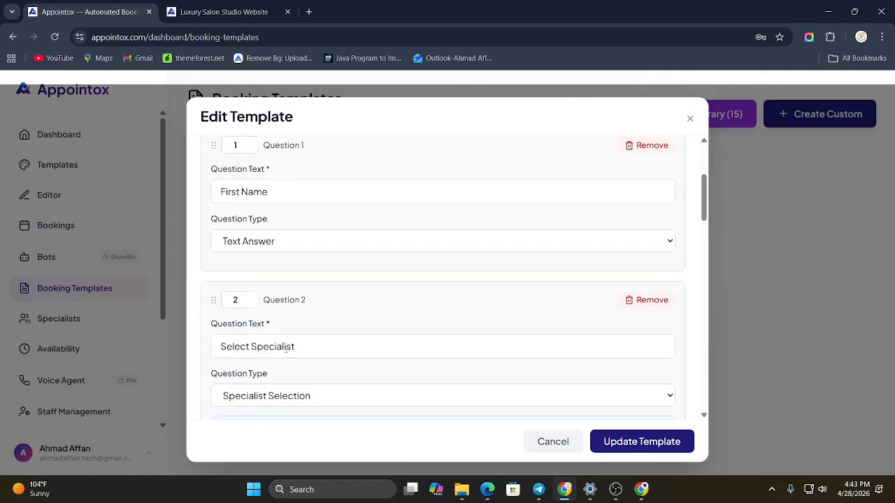
pyautogui.scroll(-2, 286, 372)
pyautogui.rightClick(283, 371)
pyautogui.rightClick(235, 131)
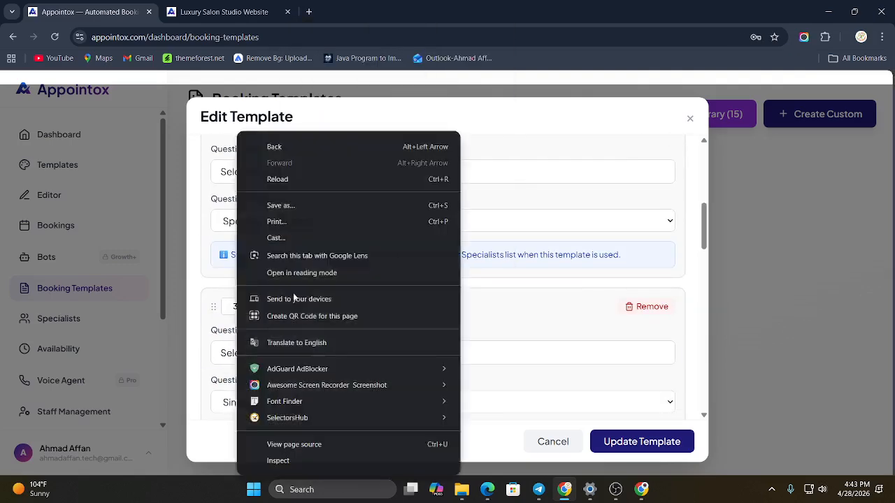
pyautogui.click(279, 272)
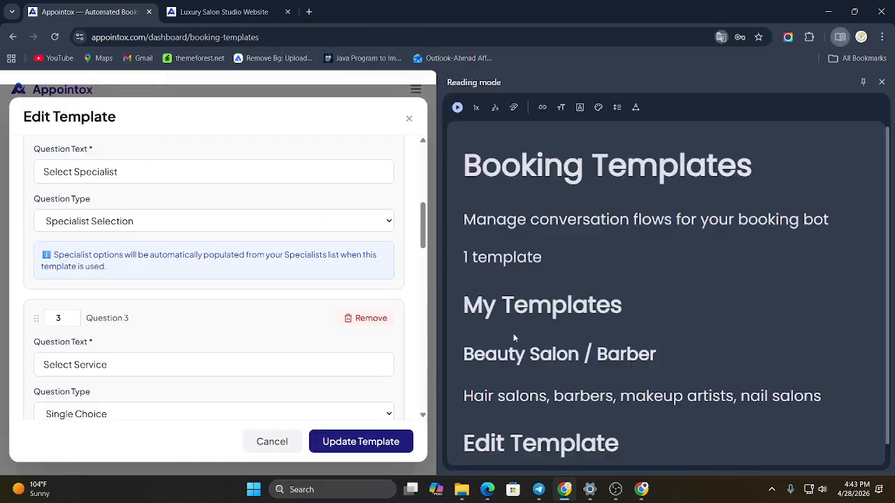
pyautogui.click(881, 82)
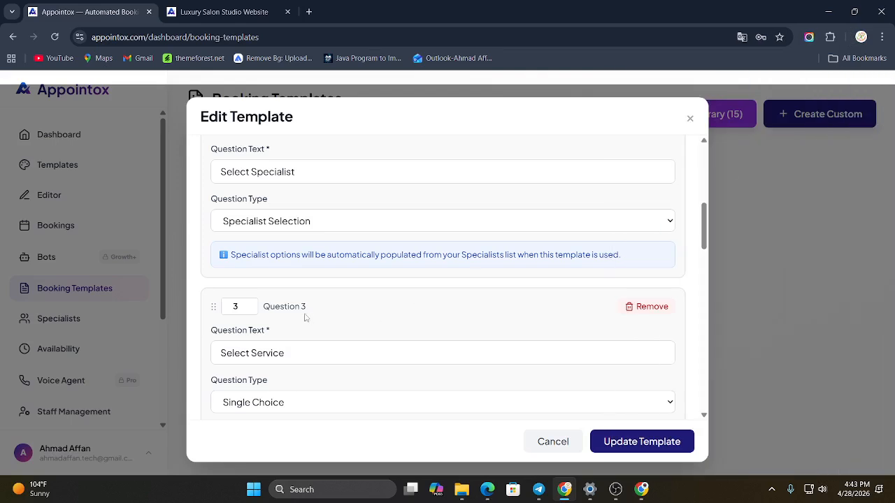
# Step: Move the Select Service question to the first position in the template
pyautogui.moveTo(320, 316); pyautogui.dragTo(329, 26)
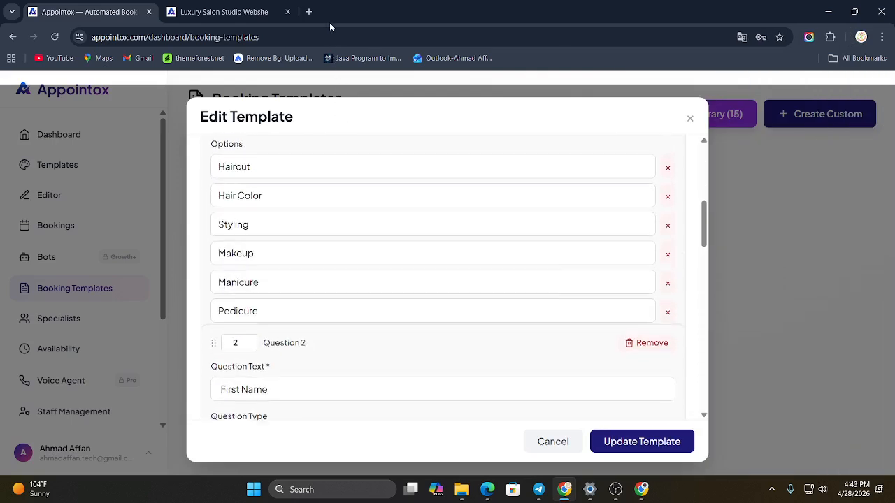
pyautogui.scroll(5, 321, 252)
pyautogui.rightClick(312, 361)
pyautogui.click(282, 299)
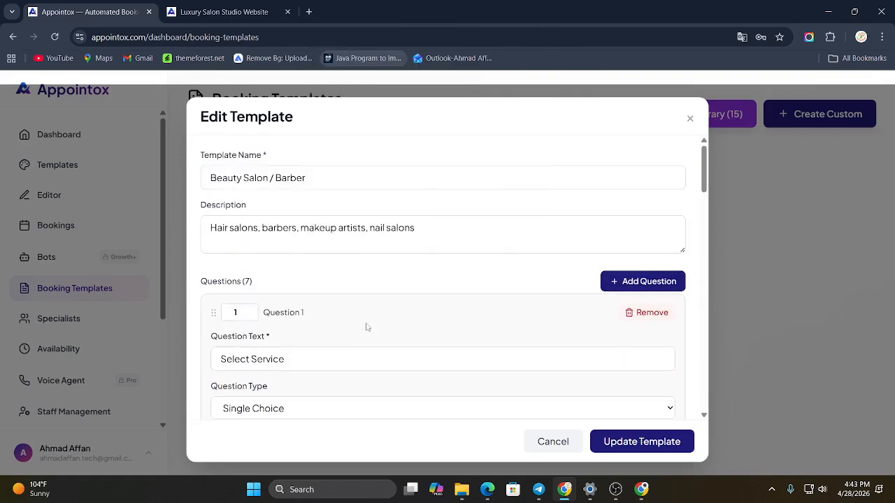
# Step: Move the Select Specialist question above First Name, into second position
pyautogui.scroll(-2, 304, 336)
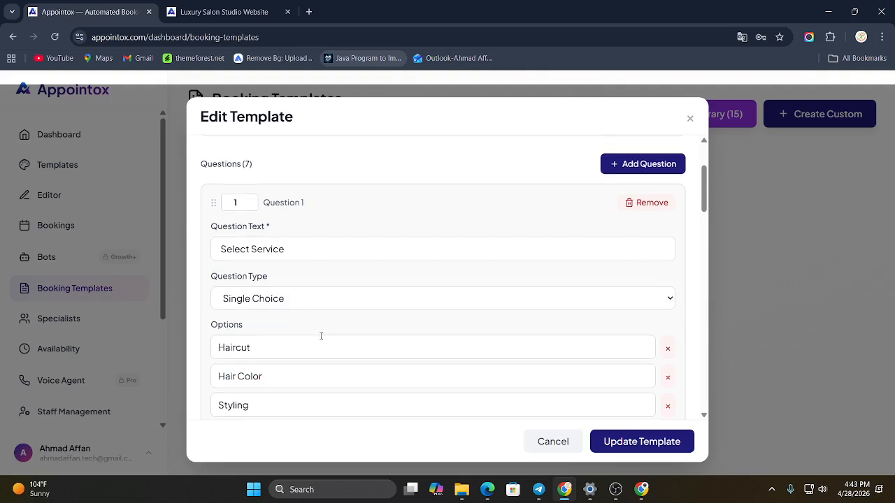
pyautogui.scroll(-6, 320, 337)
pyautogui.scroll(-2, 284, 271)
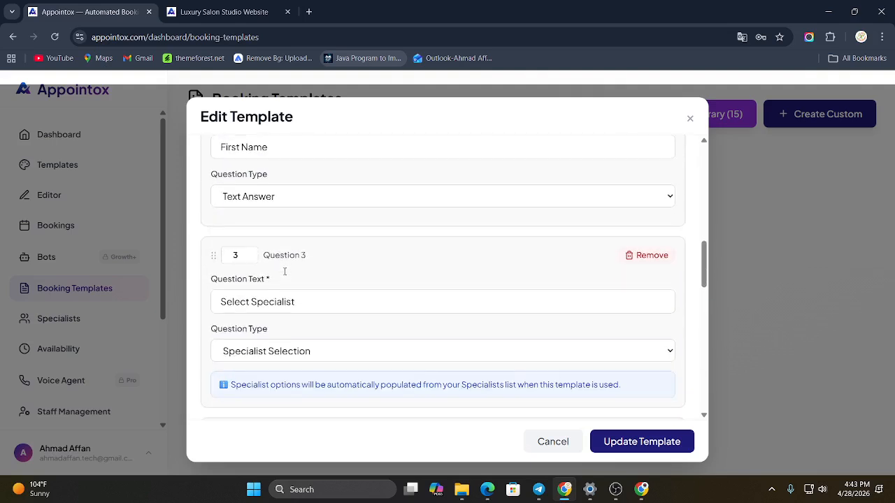
pyautogui.scroll(2, 285, 275)
pyautogui.moveTo(318, 377); pyautogui.dragTo(327, 263)
# Step: Save the changes to the Beauty Salon / Barber template and activate it
pyautogui.scroll(-12, 312, 303)
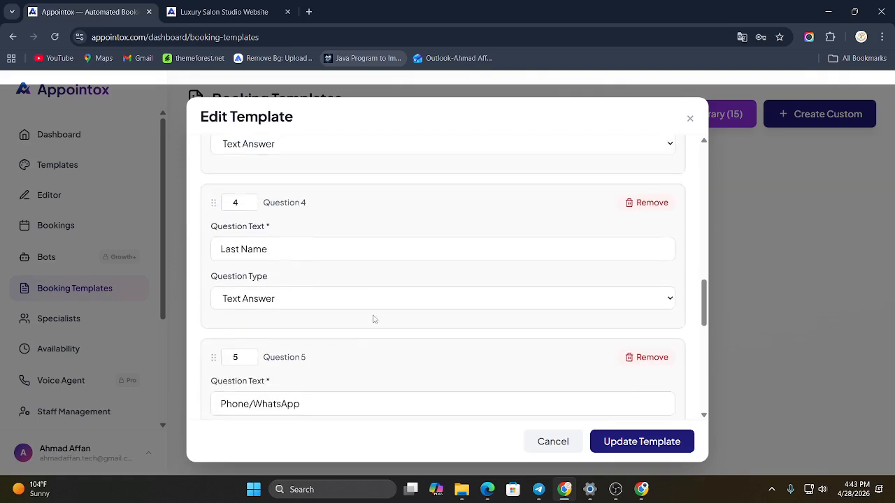
pyautogui.scroll(-1, 371, 294)
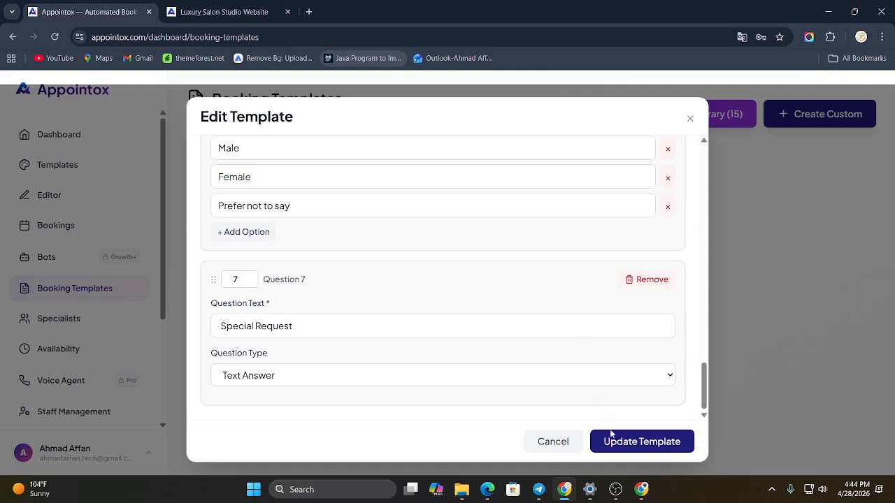
pyautogui.click(621, 449)
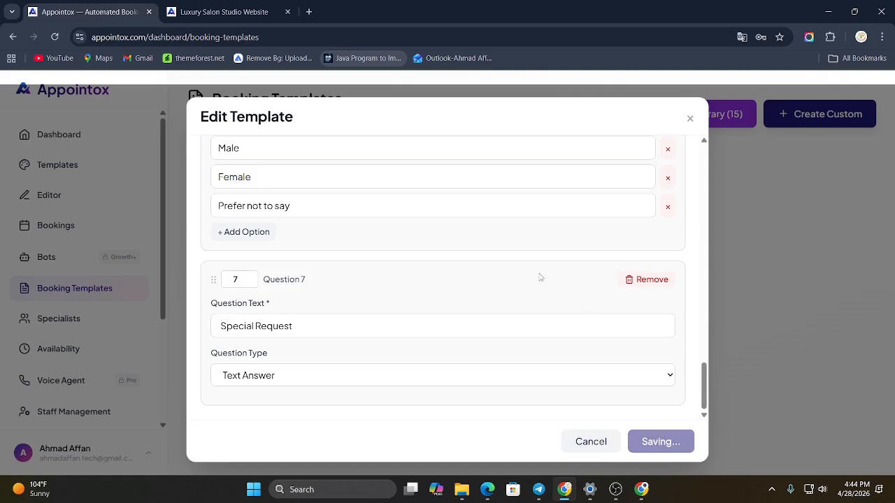
pyautogui.scroll(15, 540, 278)
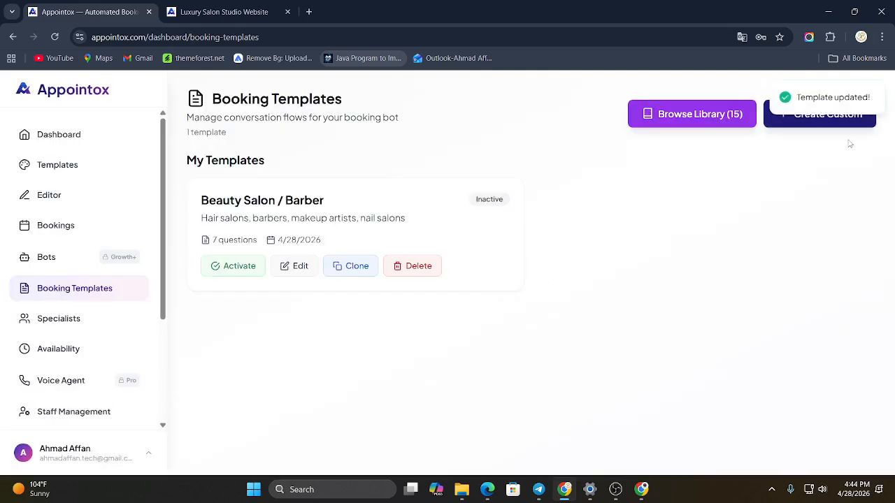
pyautogui.click(249, 272)
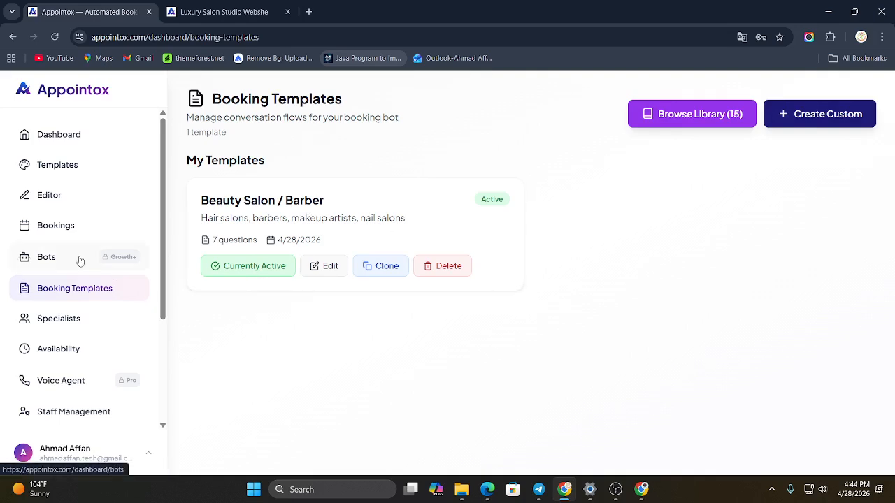
# Step: Start a date-range availability entry running from 04/28/2026 to 05/05/2026
pyautogui.click(63, 349)
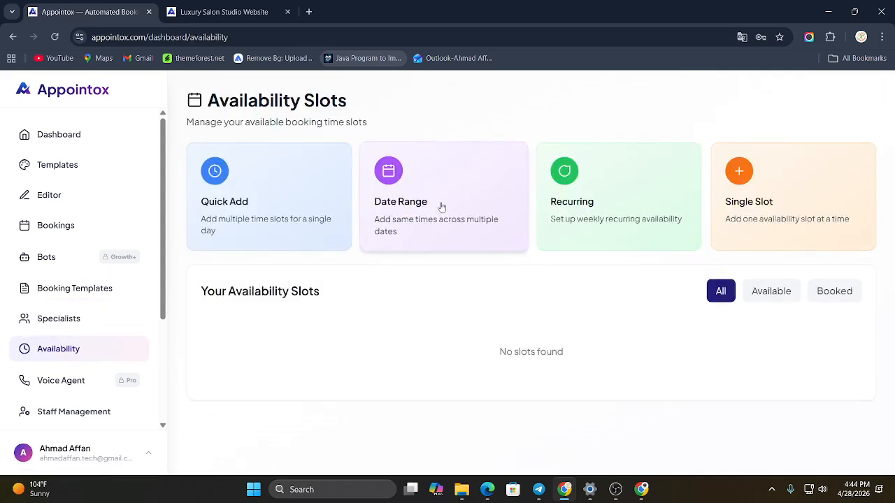
pyautogui.click(441, 207)
pyautogui.click(333, 201)
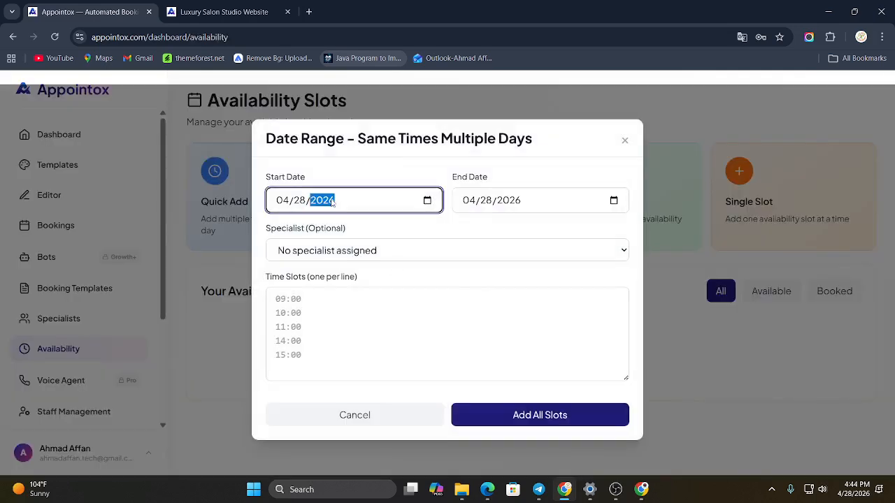
pyautogui.click(537, 205)
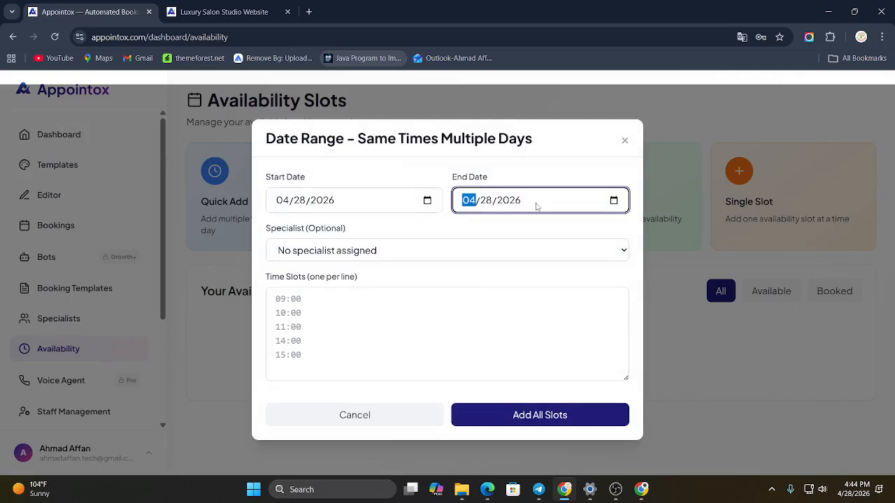
pyautogui.click(427, 201)
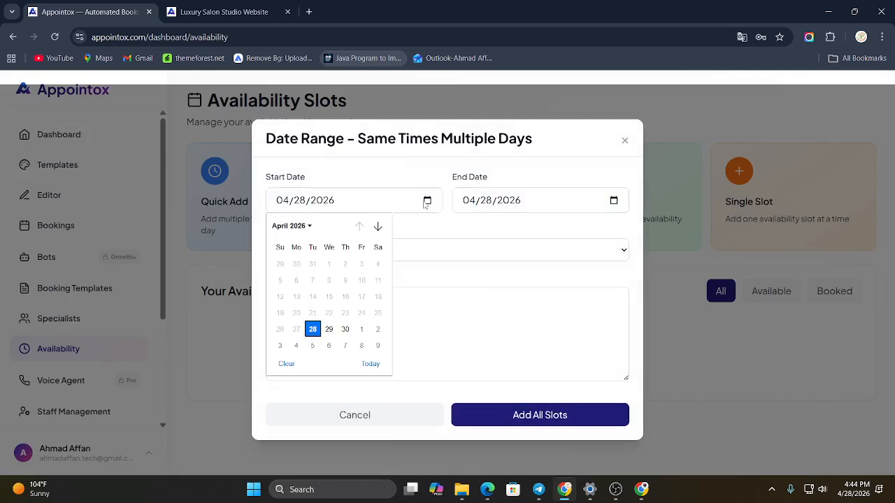
pyautogui.click(367, 363)
pyautogui.click(595, 200)
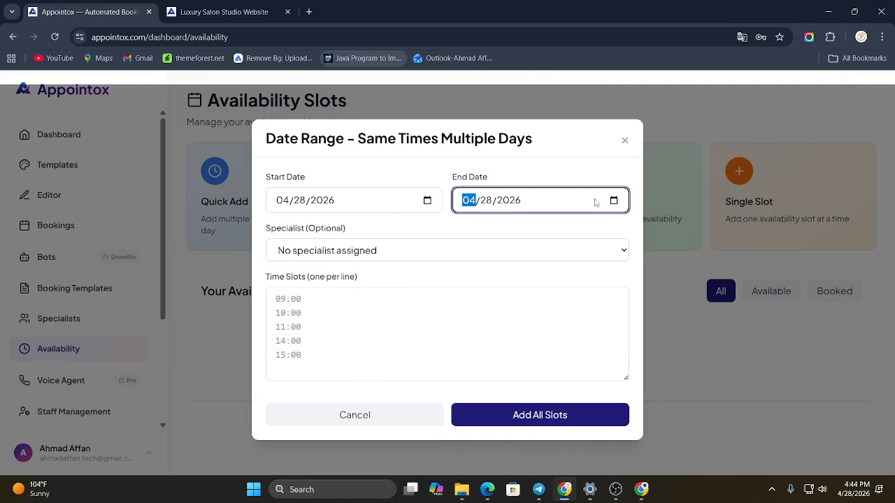
pyautogui.click(488, 205)
pyautogui.click(618, 202)
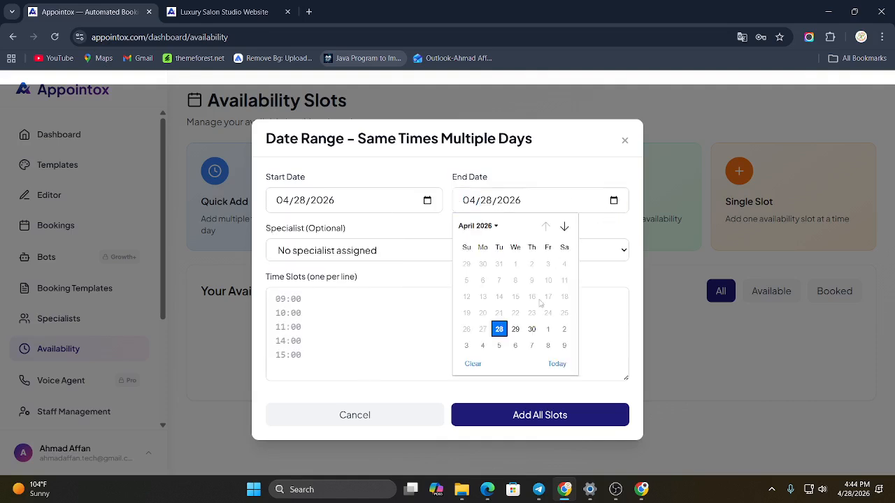
pyautogui.click(500, 346)
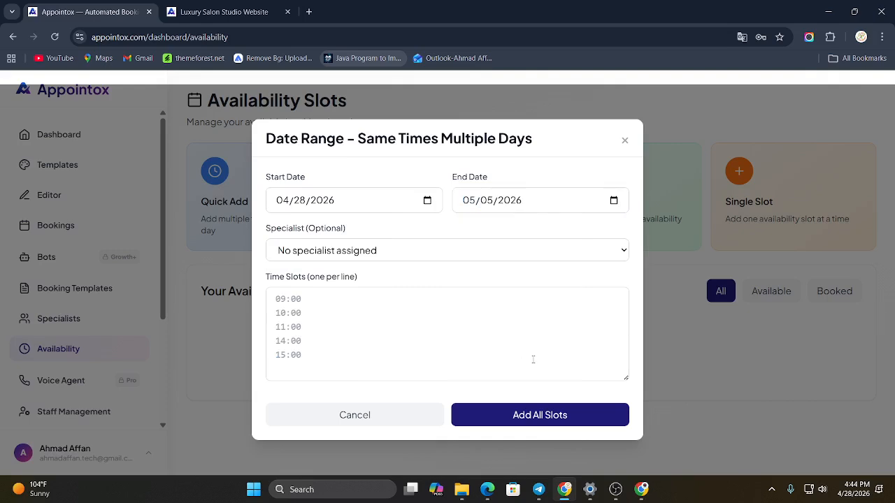
# Step: Assign the cardiology specialist to the date range and add the time slots 09:00, 10:00 and 11:00, one per line
pyautogui.click(445, 253)
pyautogui.click(412, 287)
pyautogui.click(357, 299)
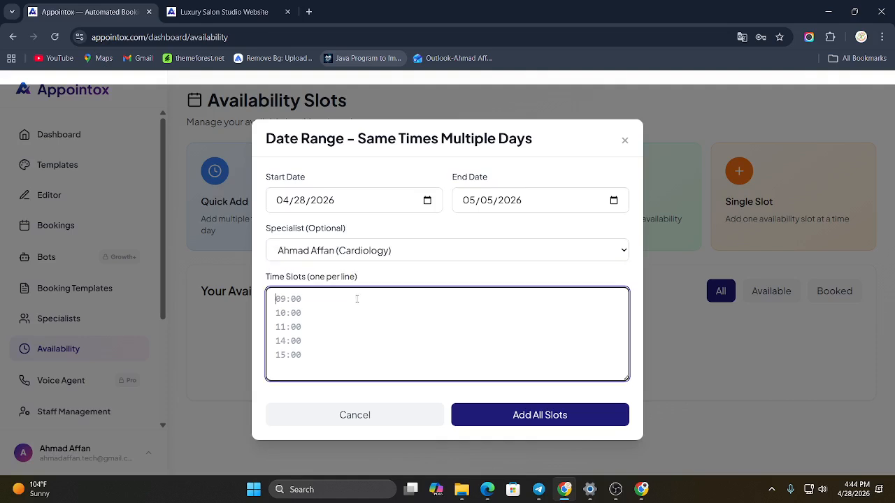
pyautogui.write('09')
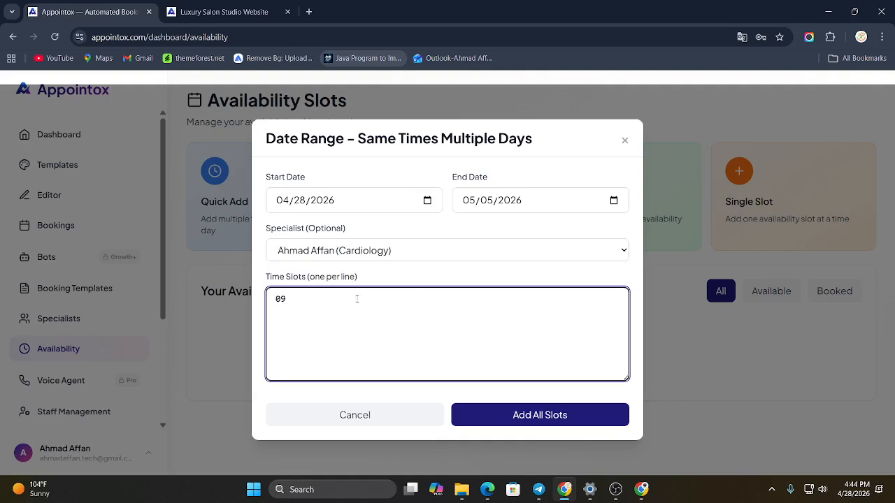
pyautogui.write(':00')
pyautogui.press('Return')
pyautogui.write('10:00')
pyautogui.click(519, 414)
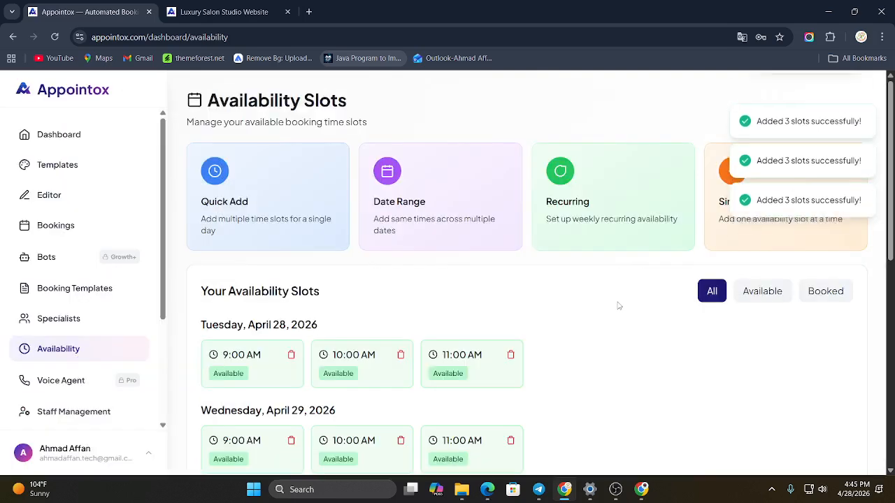
pyautogui.scroll(-7, 619, 306)
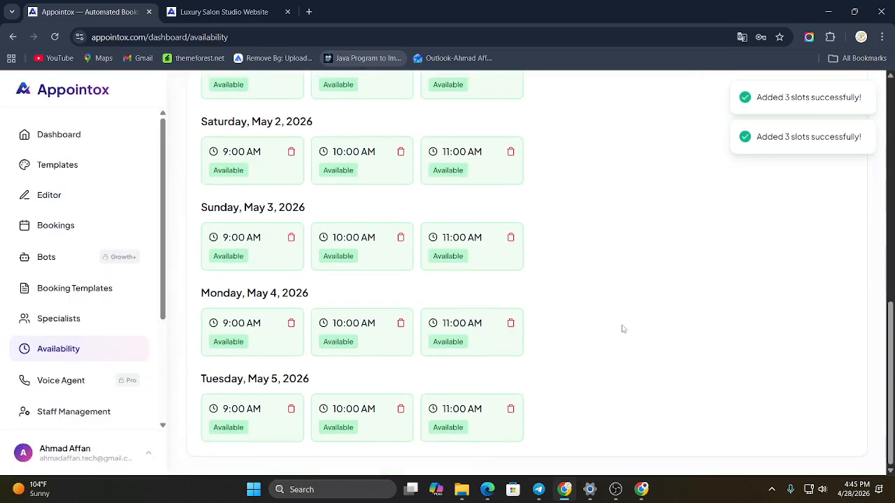
pyautogui.scroll(10, 621, 327)
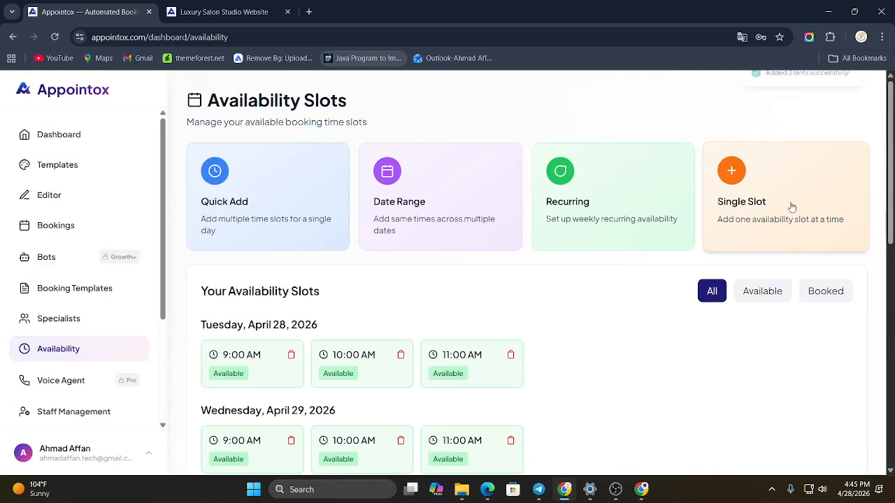
# Step: Review the Recurring Weekly Availability and Quick Add forms, closing each without adding slots
pyautogui.click(654, 186)
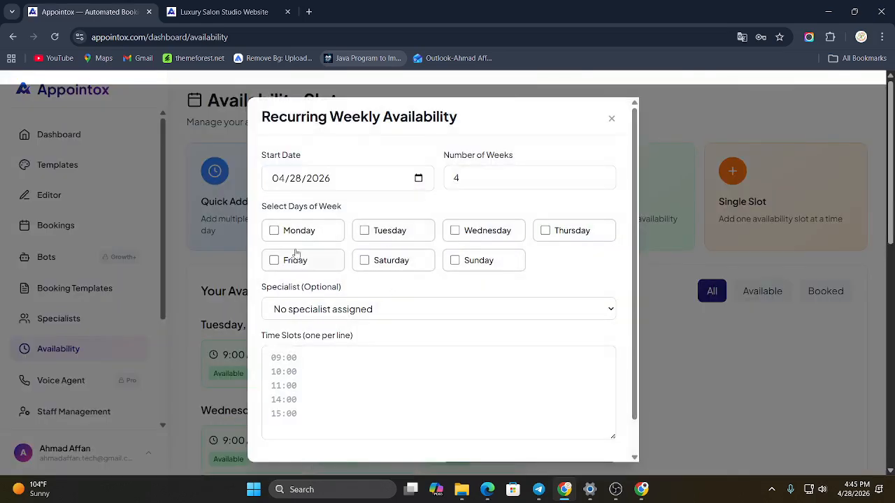
pyautogui.scroll(-2, 359, 326)
pyautogui.scroll(2, 463, 272)
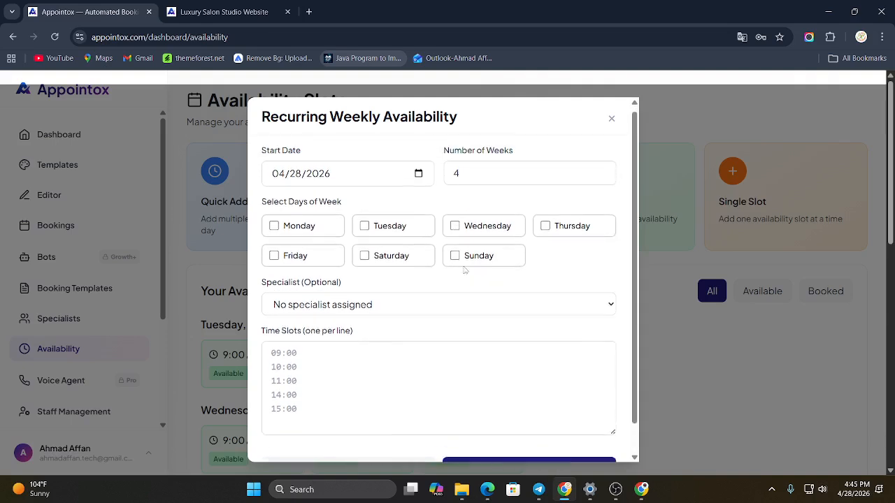
pyautogui.click(612, 119)
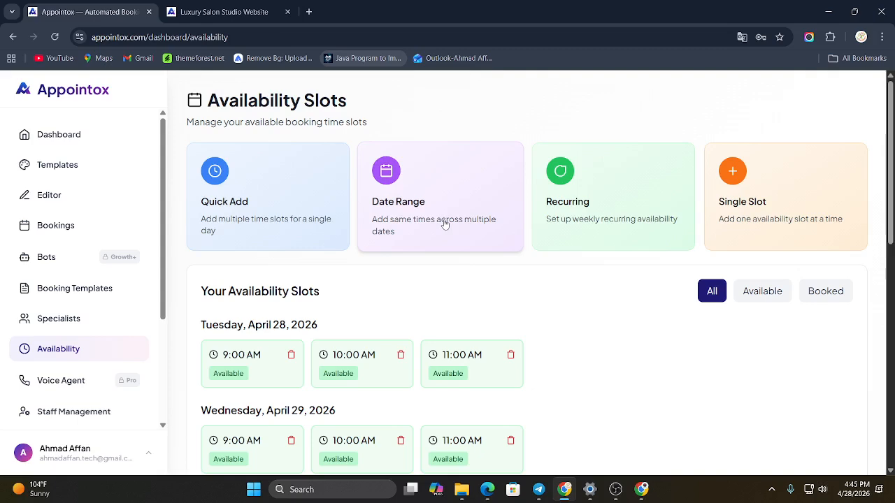
pyautogui.click(340, 198)
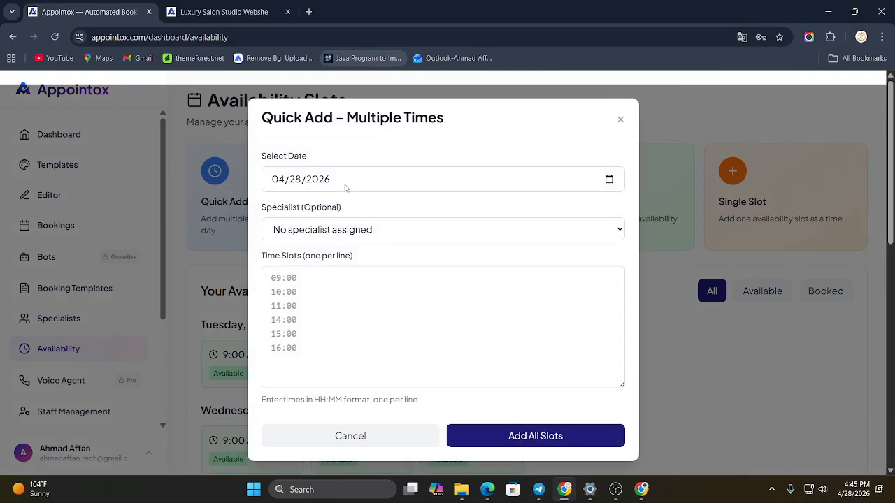
pyautogui.scroll(-1, 389, 268)
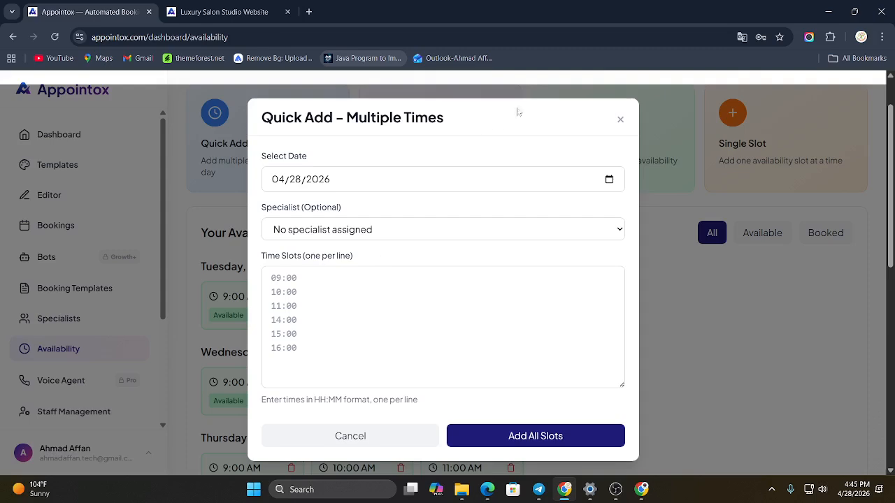
pyautogui.click(620, 119)
pyautogui.scroll(1, 244, 322)
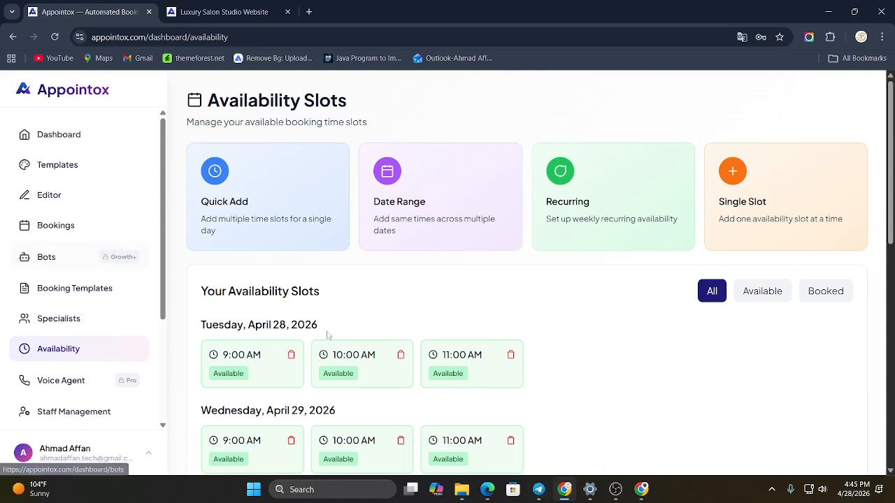
# Step: Switch to Telegram, restart the Spa Bookings bot with /start and begin booking an appointment
pyautogui.click(538, 489)
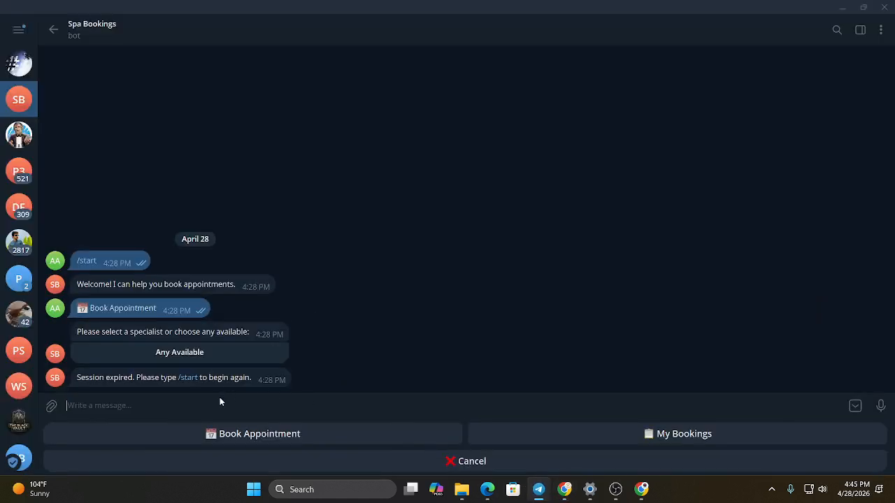
pyautogui.click(92, 261)
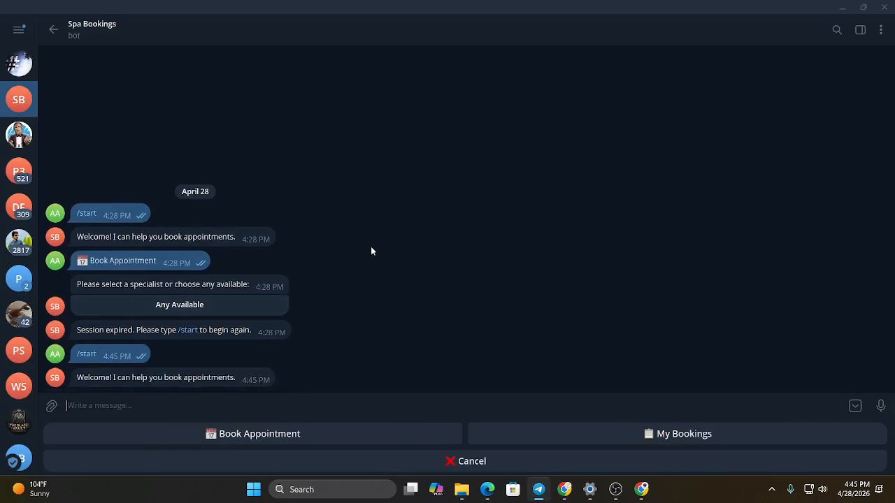
pyautogui.click(263, 428)
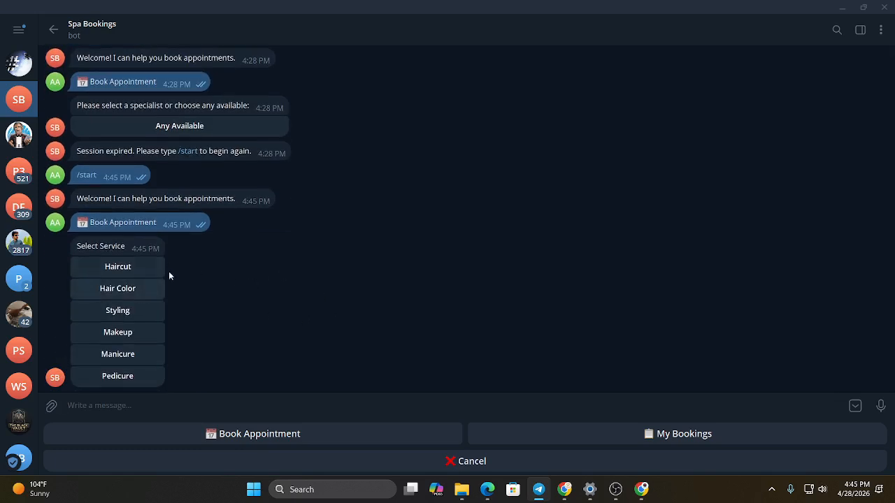
# Step: Choose Haircut as the service and the cardiology specialist in the bot's booking questions
pyautogui.doubleClick(130, 271)
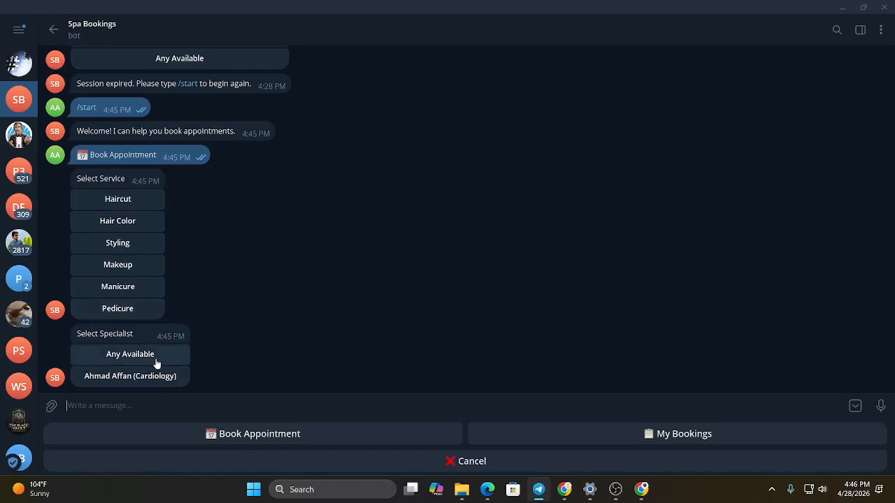
pyautogui.doubleClick(130, 385)
pyautogui.click(130, 383)
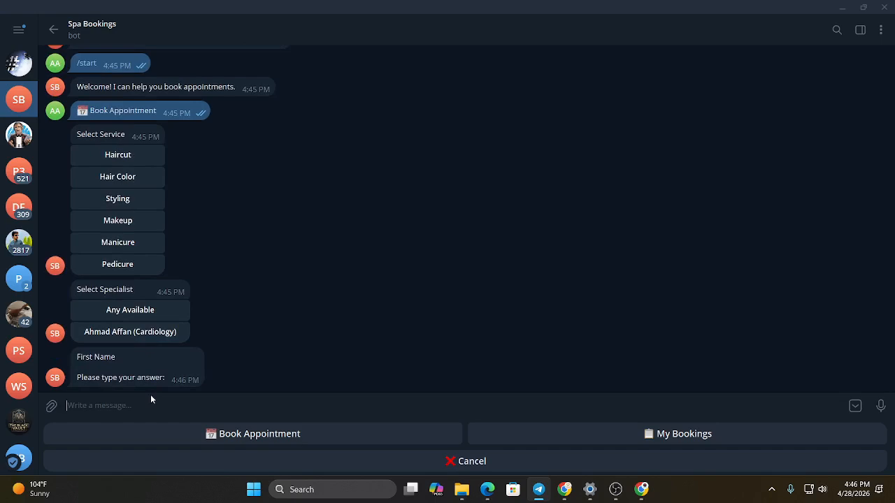
# Step: Answer the bot with the customer's first name, last name and phone number, and choose Male as the gender
pyautogui.write('Mr')
pyautogui.press('Return')
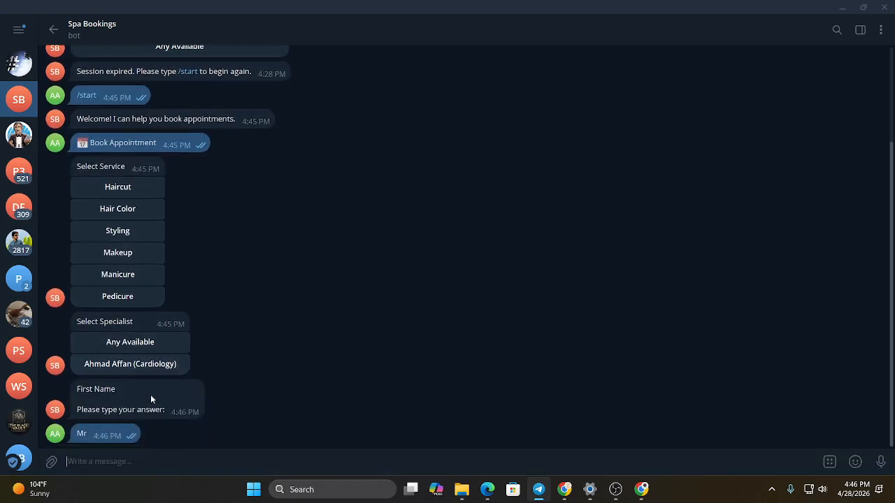
pyautogui.write('Ali')
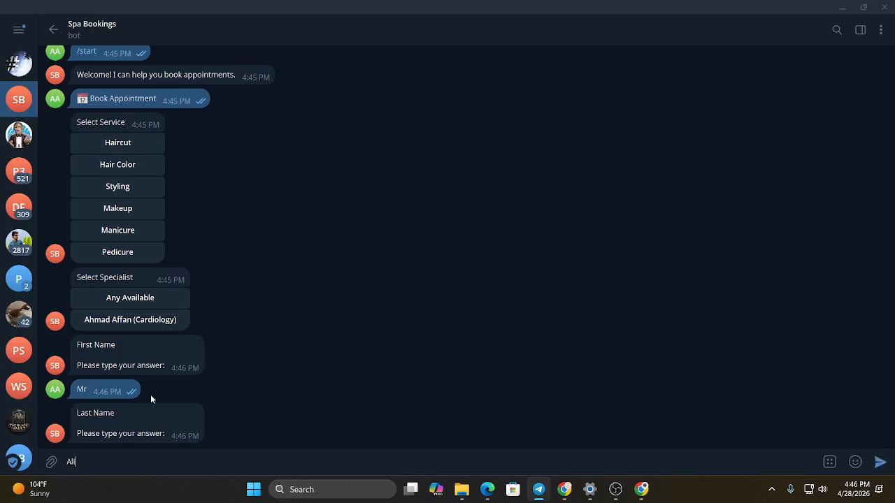
pyautogui.press('Return')
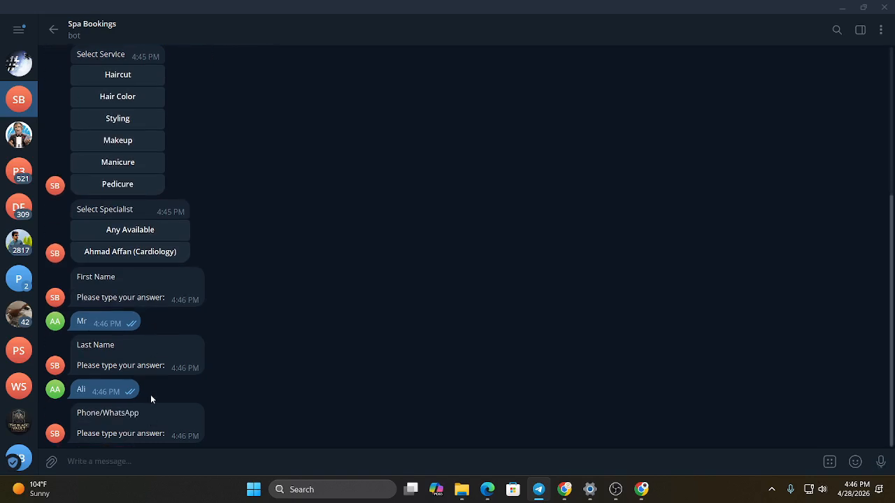
pyautogui.write('123')
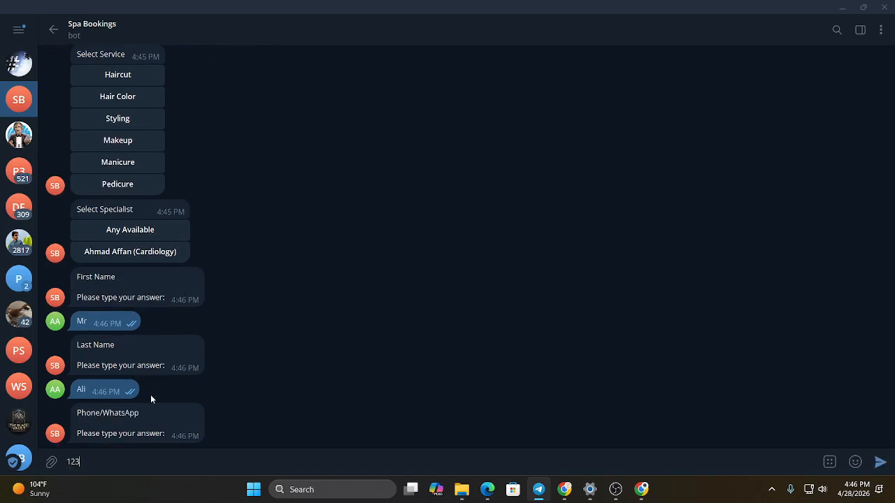
pyautogui.write('4567890')
pyautogui.press('Return')
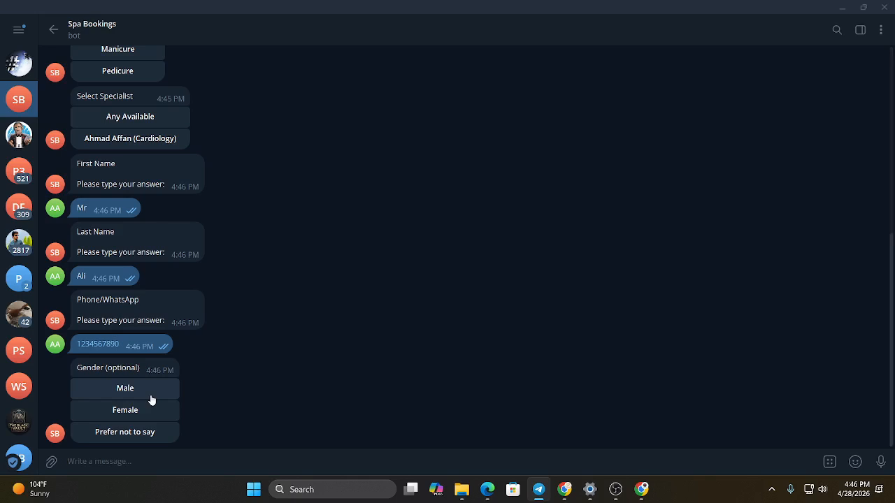
pyautogui.click(150, 396)
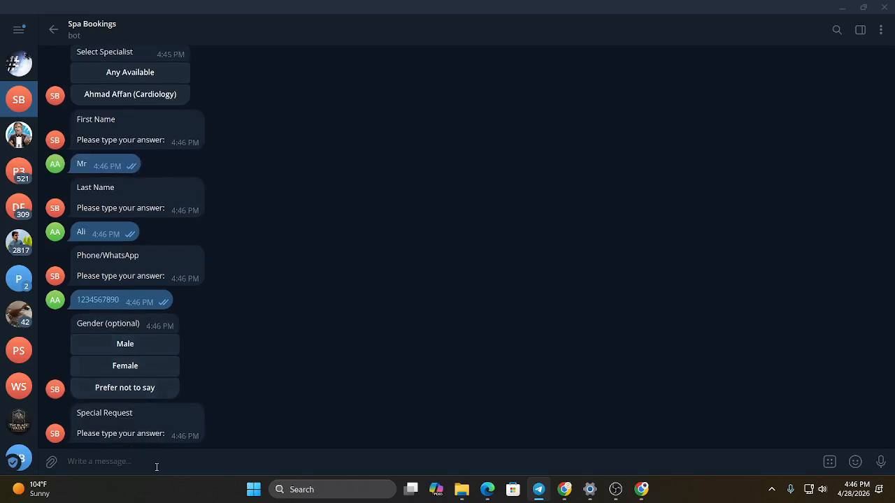
# Step: Send "I want an Cardiology appointment" as the special request
pyautogui.write('I want an ')
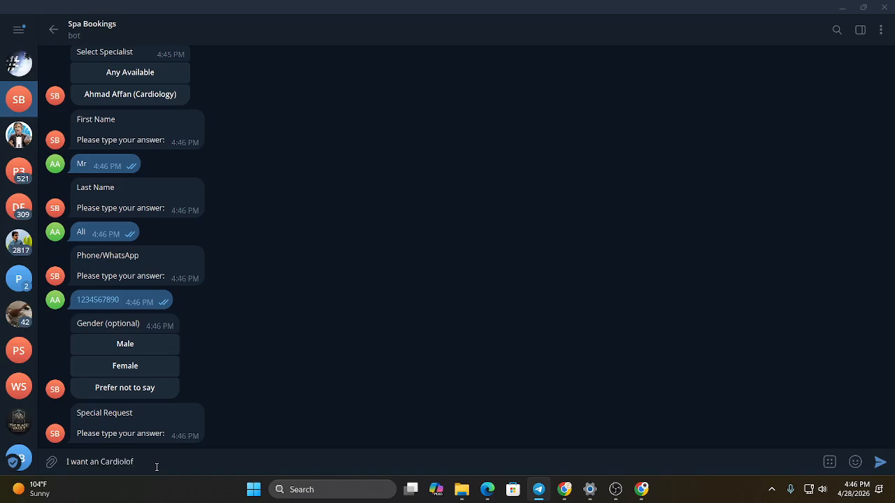
pyautogui.write('Cardiology appointment')
pyautogui.press('Return')
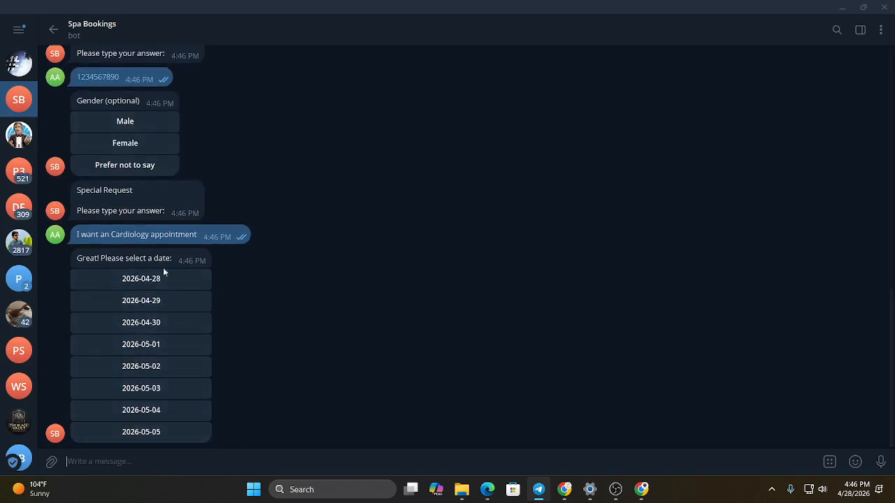
# Step: Book the appointment for 2026-04-30 at 09:00 and highlight the booking code in the bot's confirmation
pyautogui.doubleClick(175, 323)
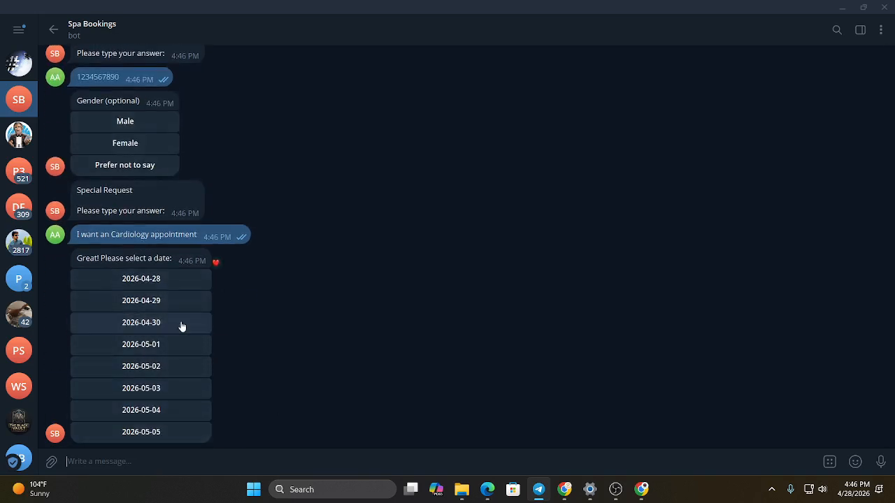
pyautogui.doubleClick(150, 399)
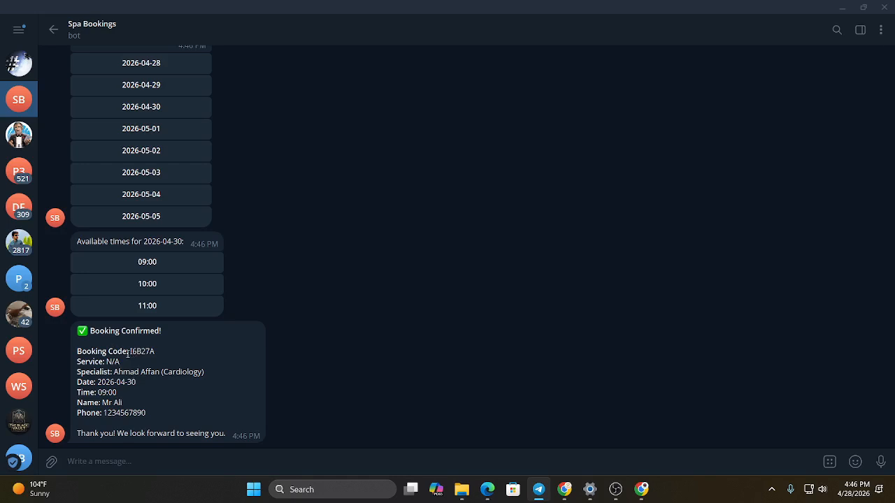
pyautogui.moveTo(130, 352); pyautogui.dragTo(172, 354)
pyautogui.click(158, 372)
# Step: Switch back to the Appointox dashboard in Chrome and examine the new booking's details, source and customer responses, closing them when done
pyautogui.click(565, 490)
pyautogui.click(48, 228)
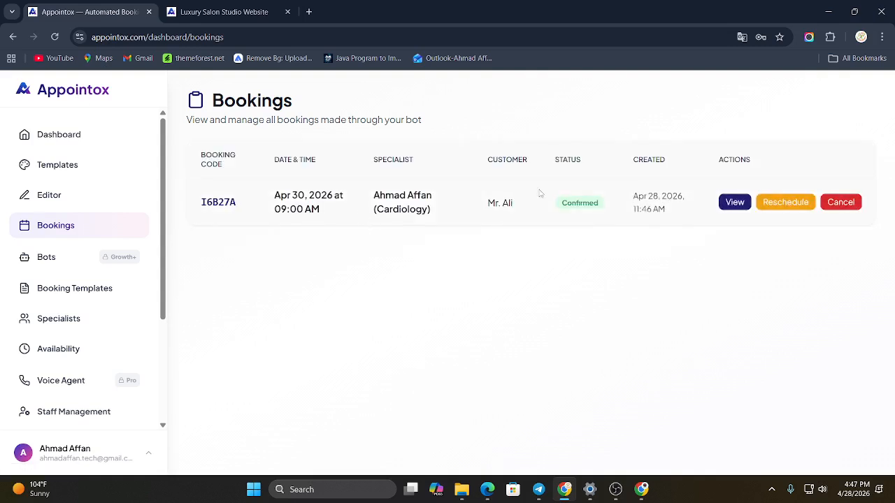
pyautogui.click(734, 204)
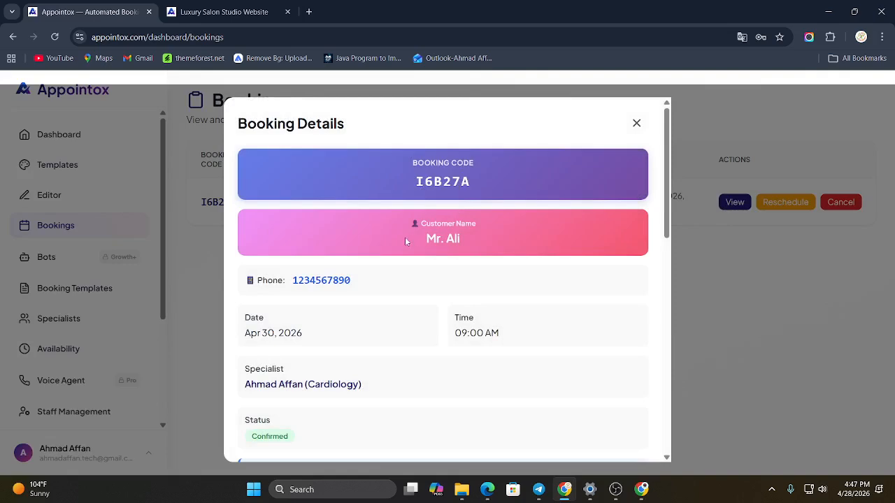
pyautogui.scroll(-8, 405, 241)
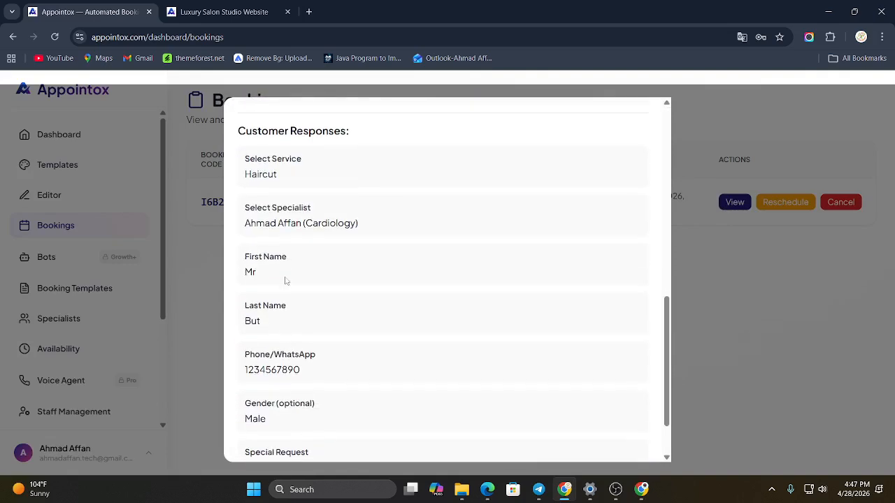
pyautogui.scroll(-2, 300, 290)
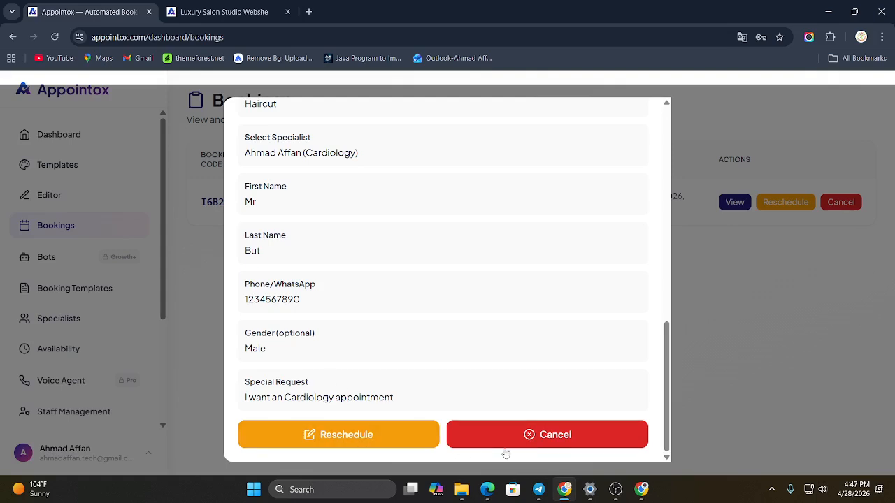
pyautogui.scroll(10, 428, 322)
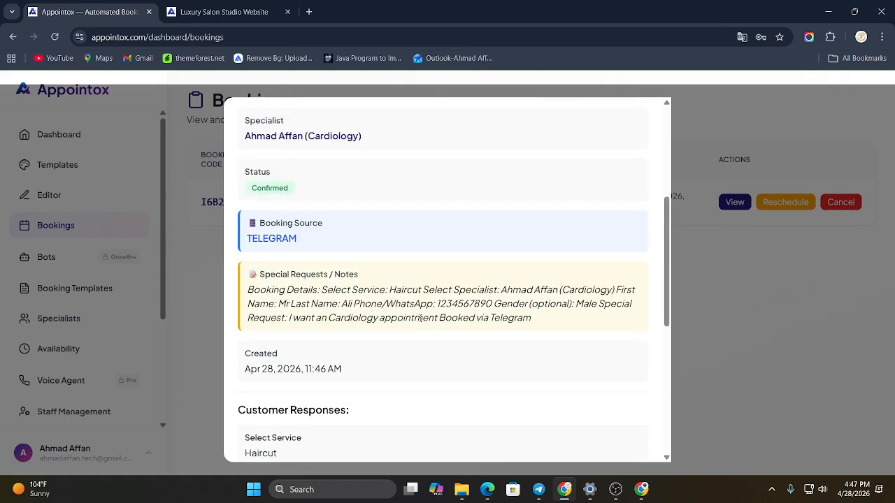
pyautogui.click(636, 123)
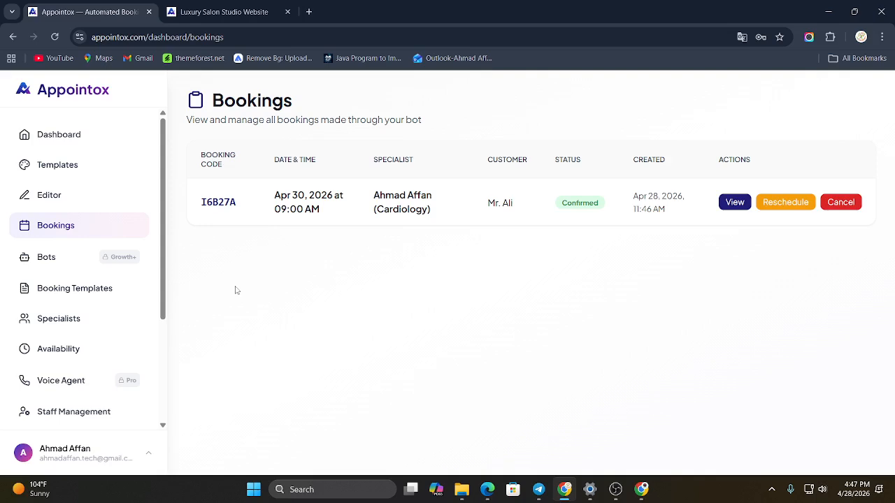
pyautogui.click(615, 490)
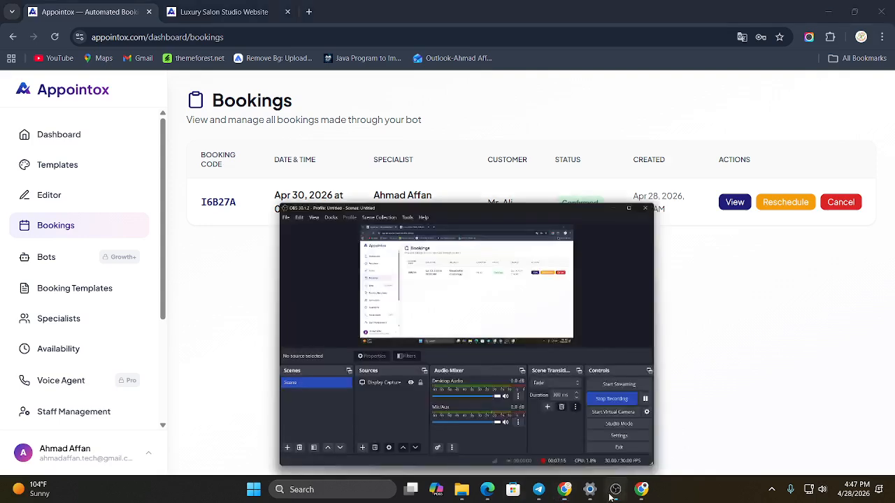